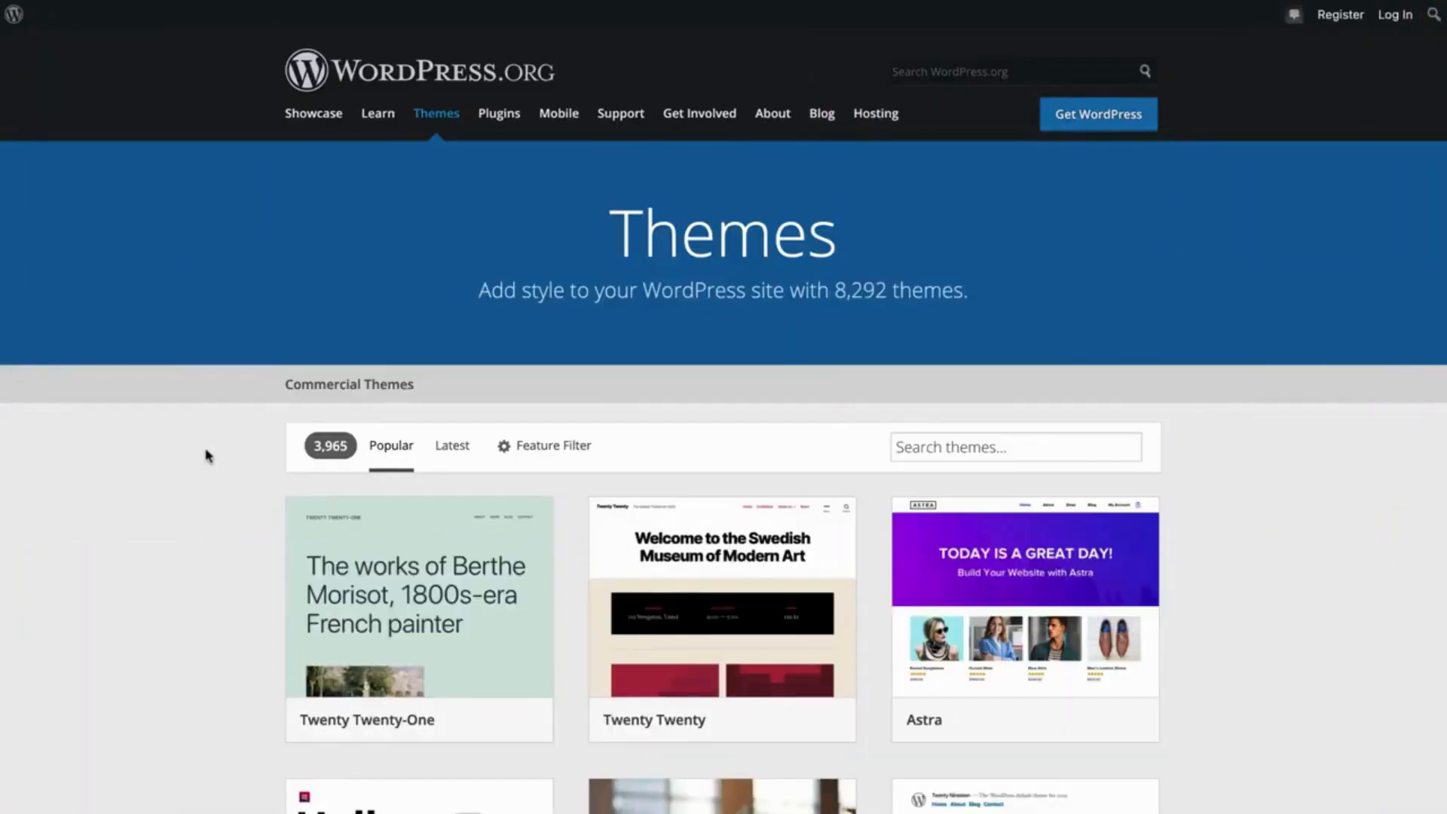
Step: Browse the popular themes in the WordPress.org directory and open the details of the Hello Elementor theme
scroll(209, 456, down, 4)
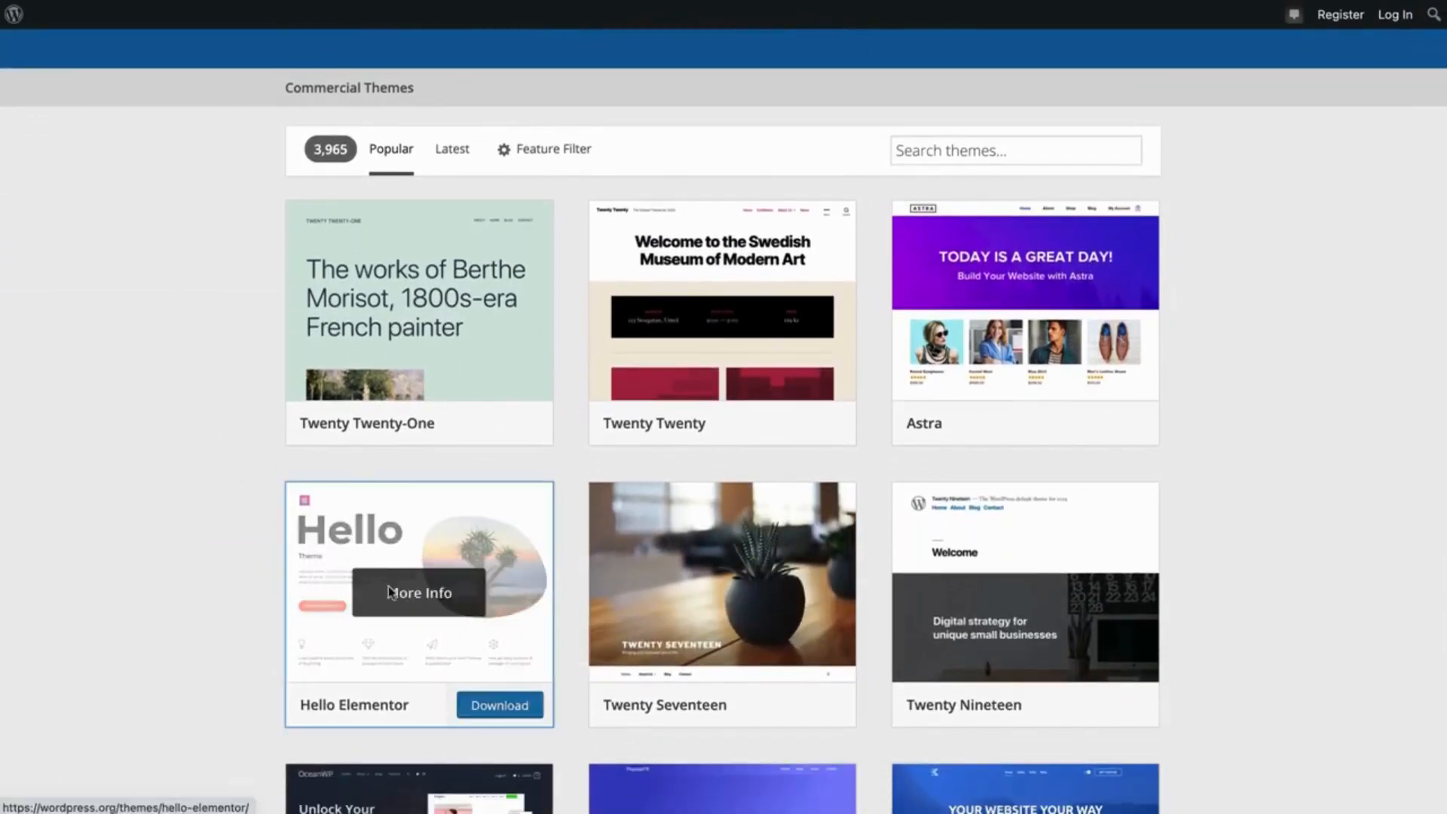
click(388, 592)
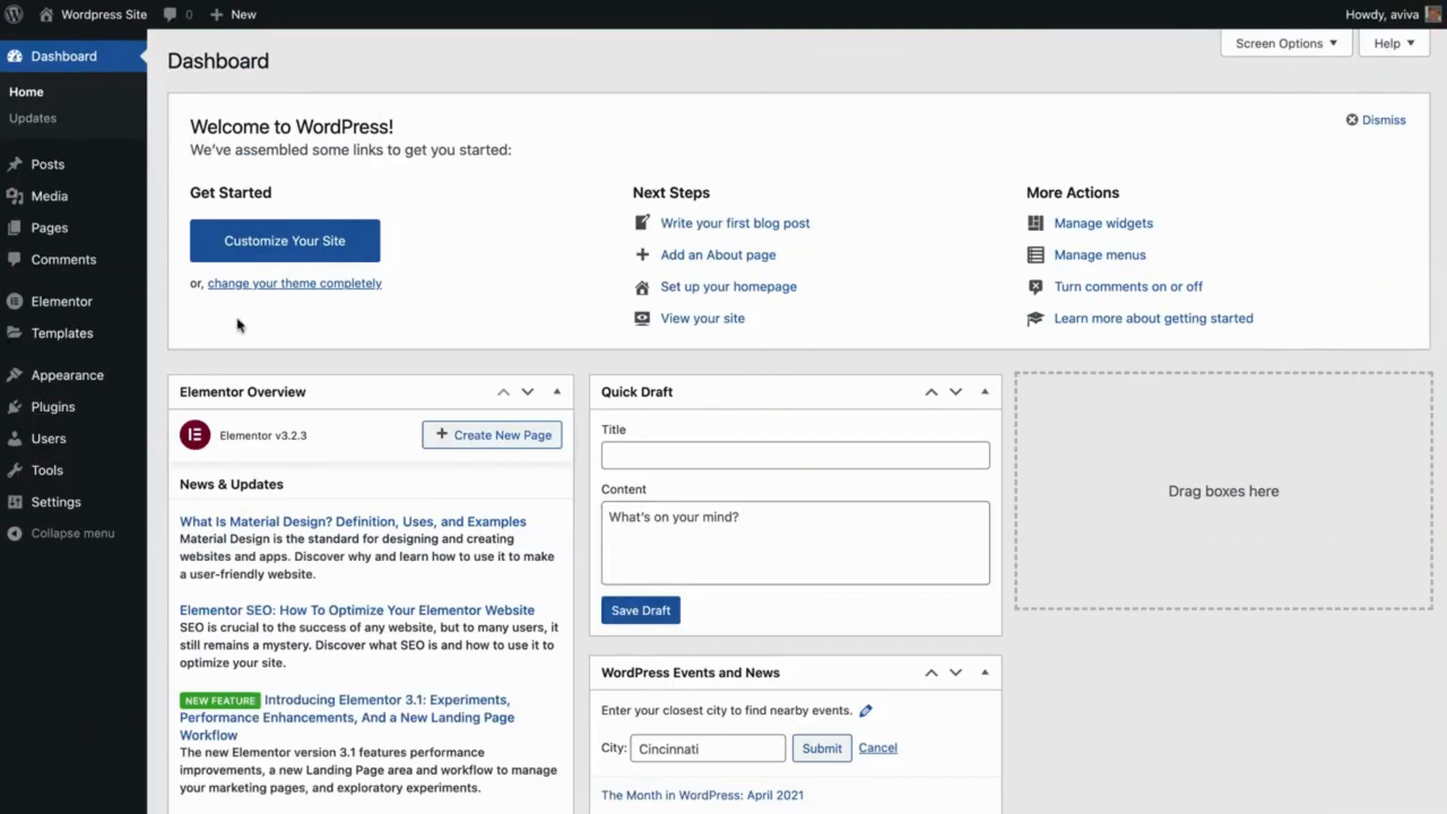
Step: In the site's WordPress dashboard, go to adding a new theme and search the available themes for "hello"
mouse_move(126, 384)
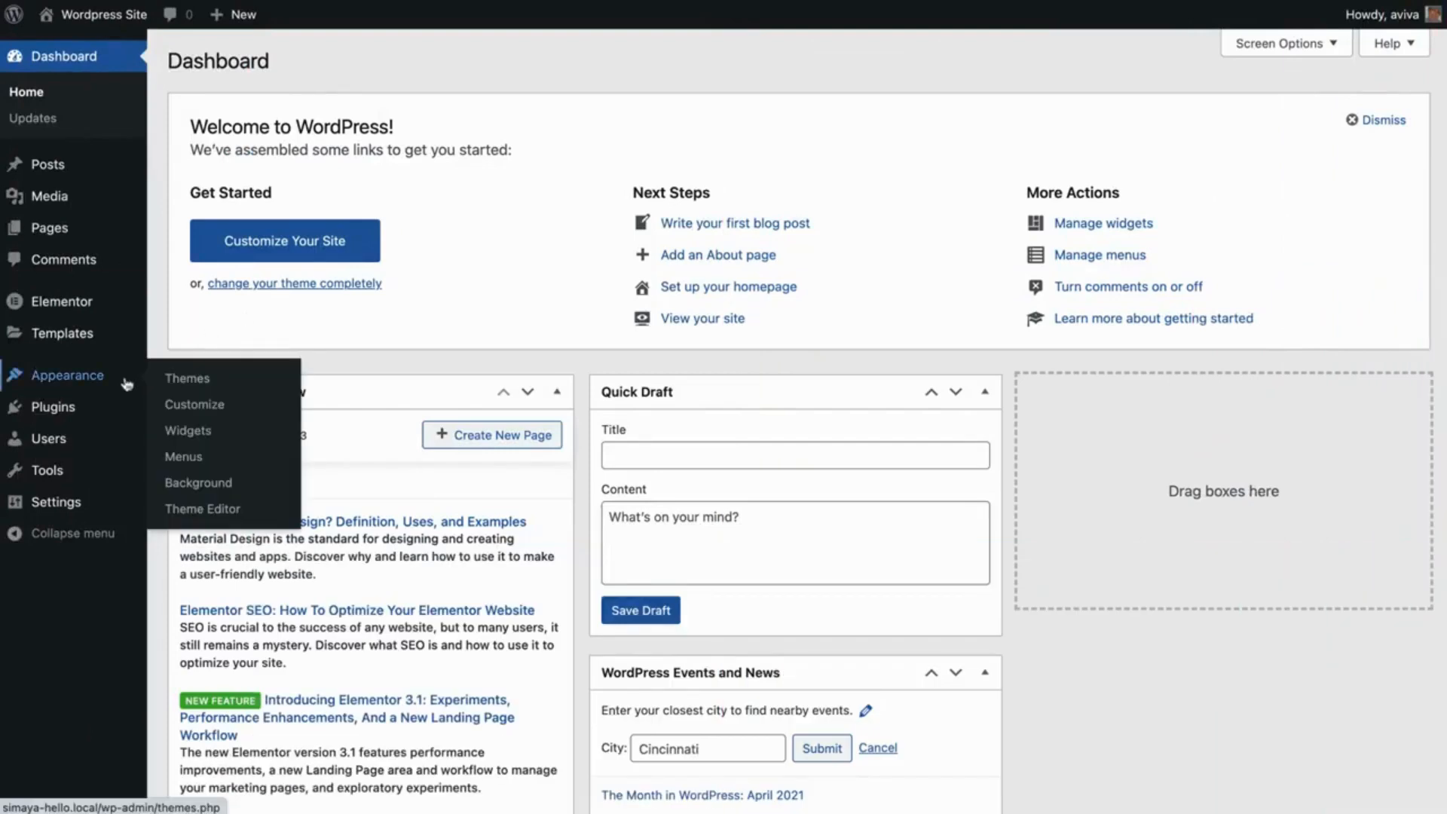
click(241, 380)
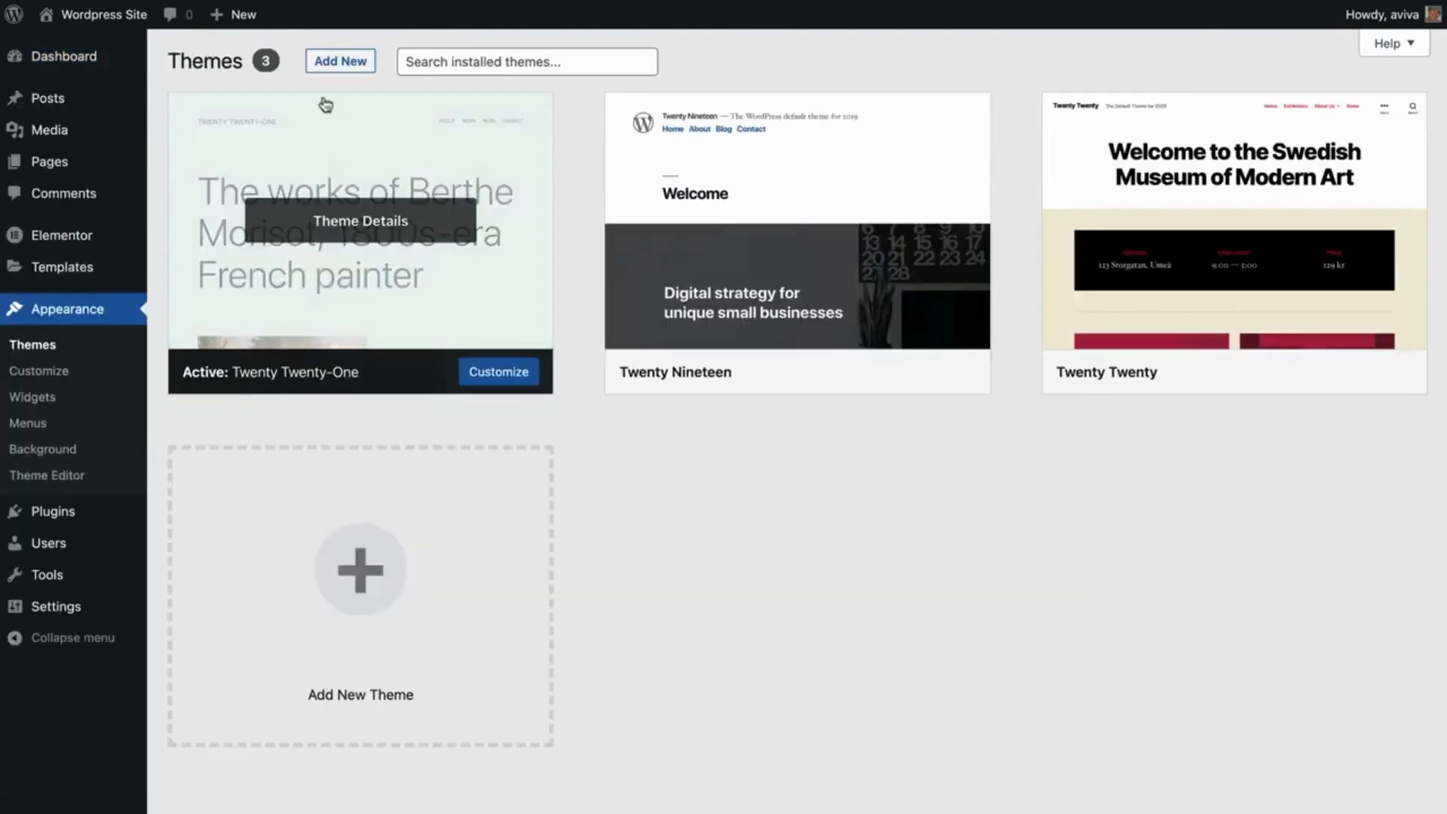
click(336, 60)
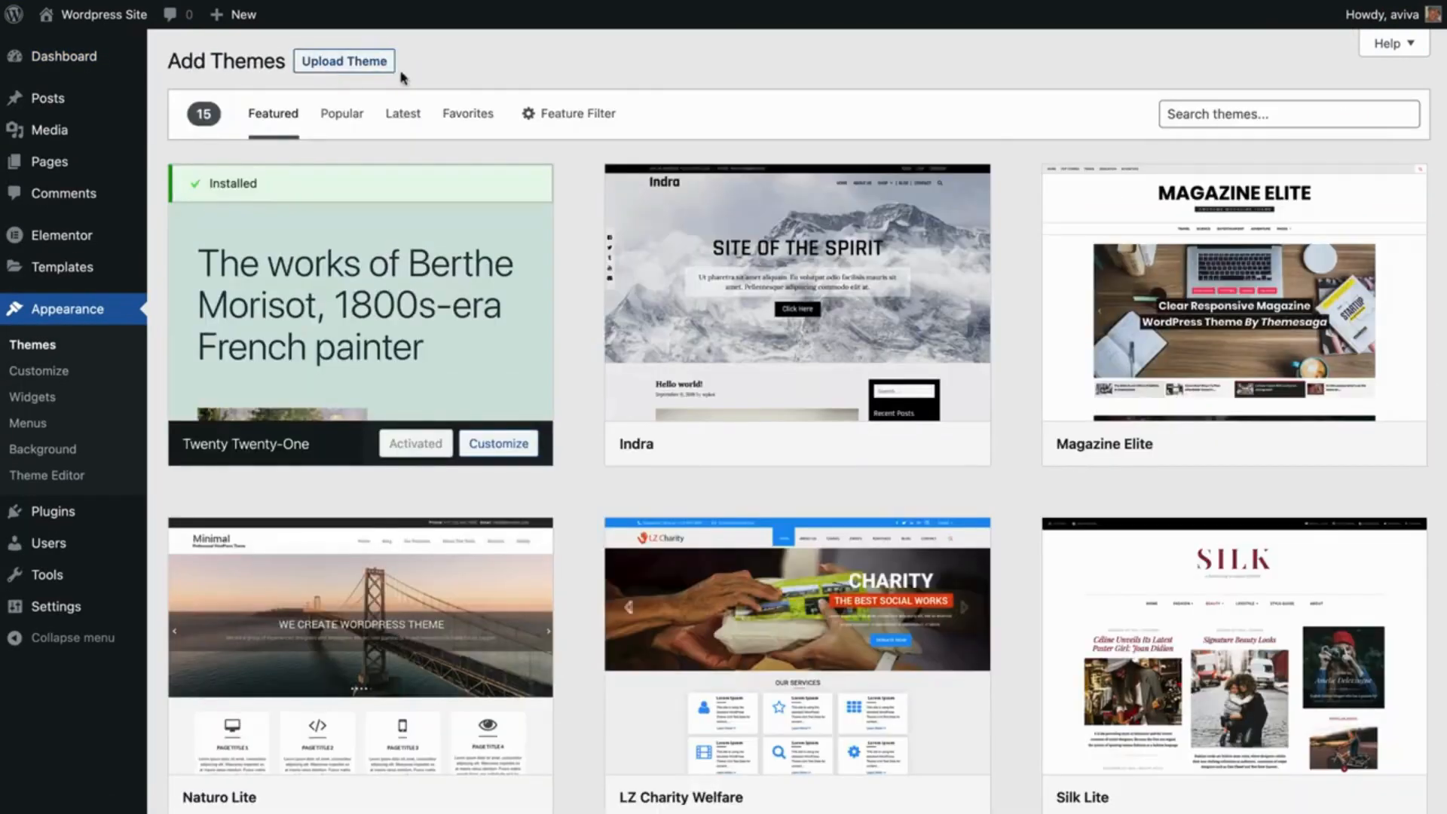
click(1287, 115)
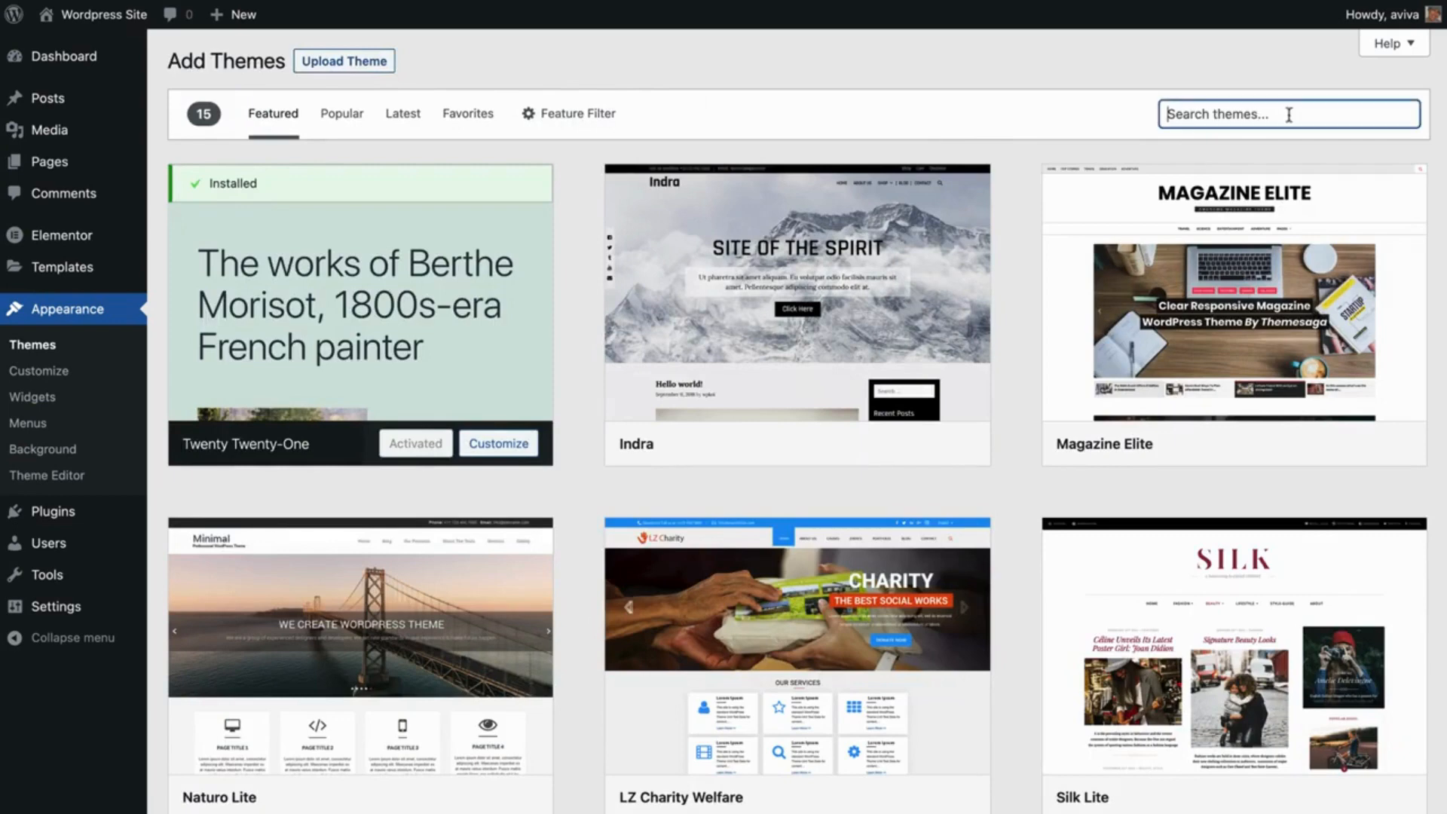
text(hello)
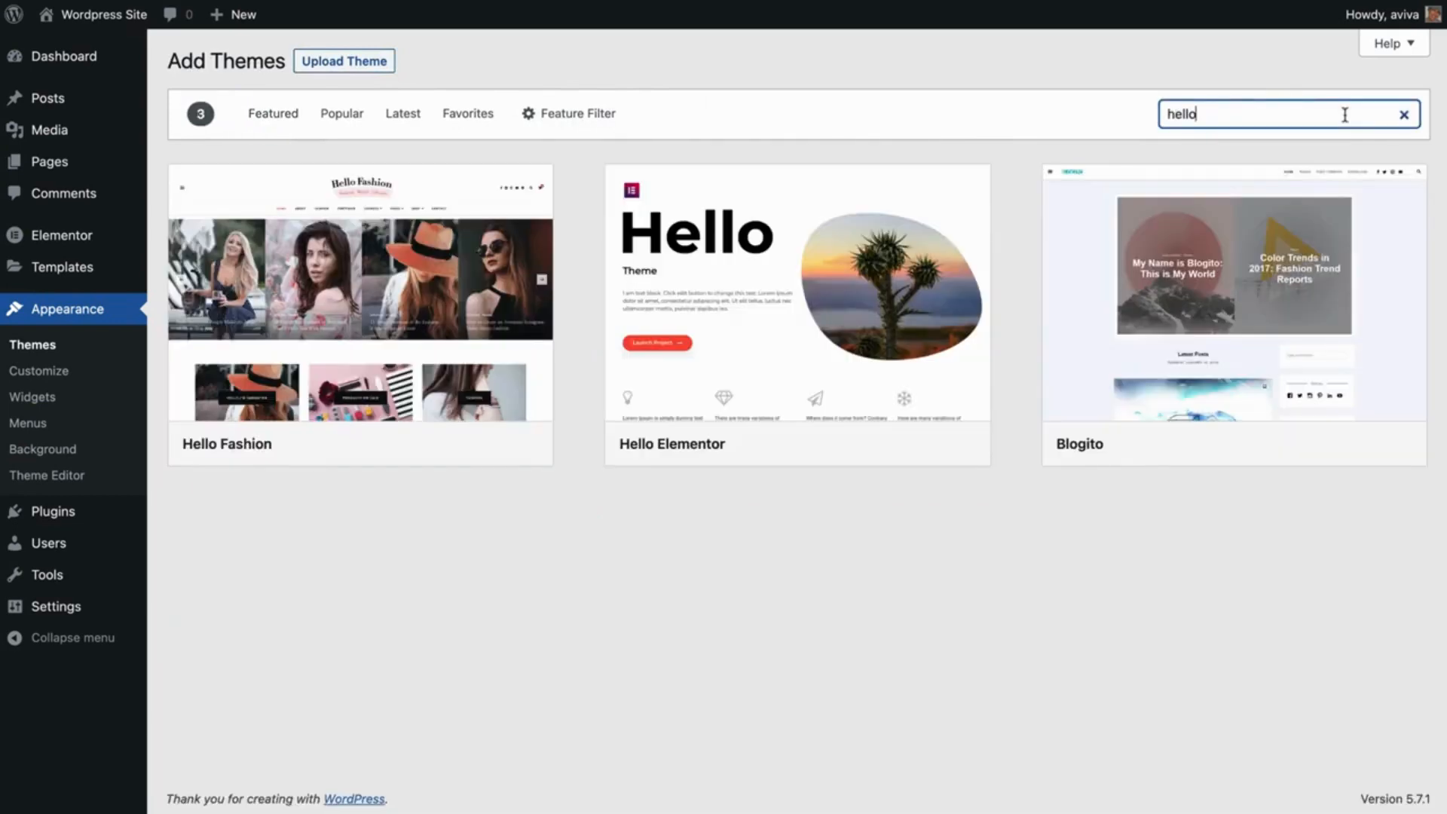
Step: Install the Hello Elementor theme and activate it on the site
mouse_move(894, 334)
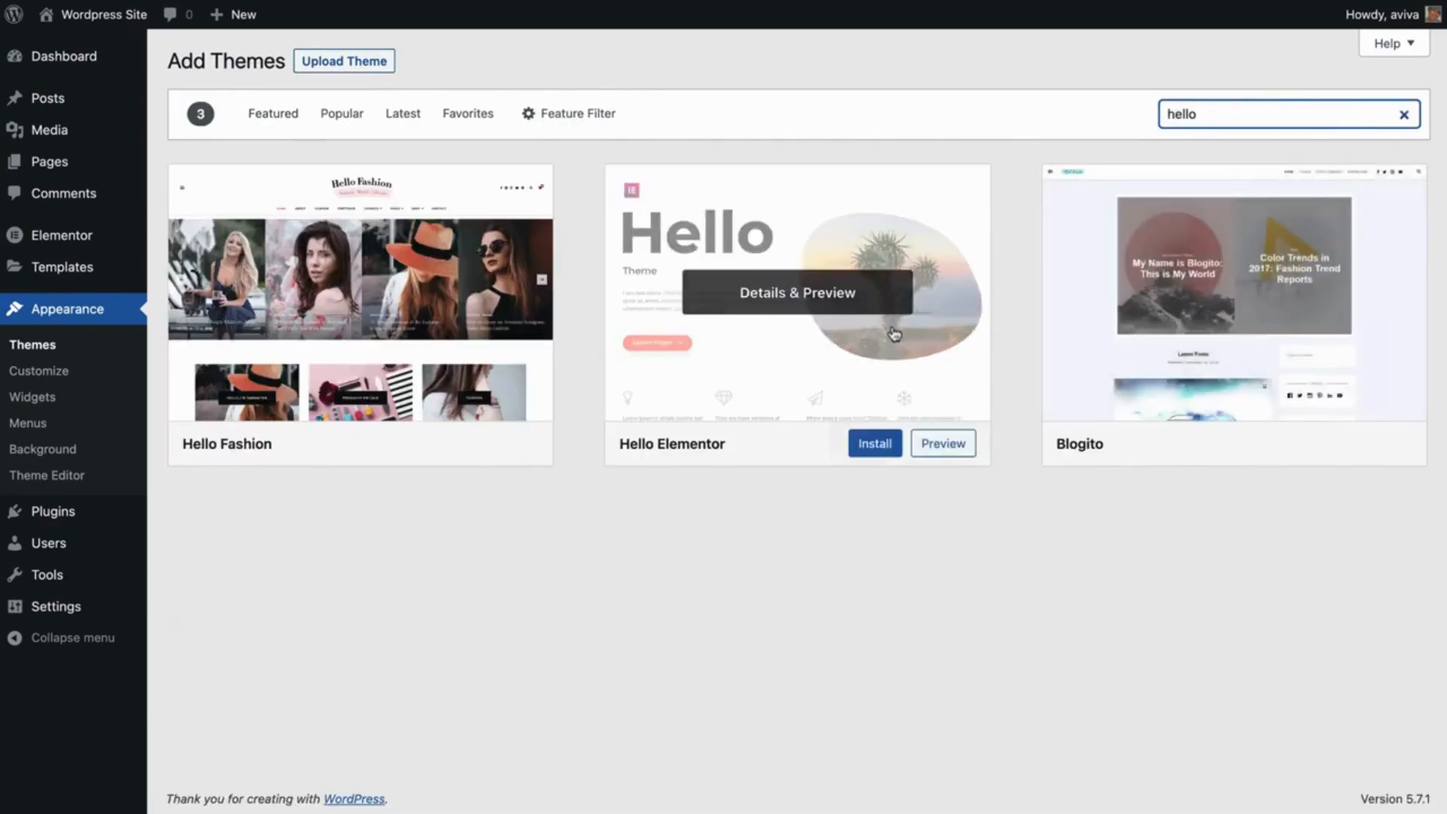
click(877, 445)
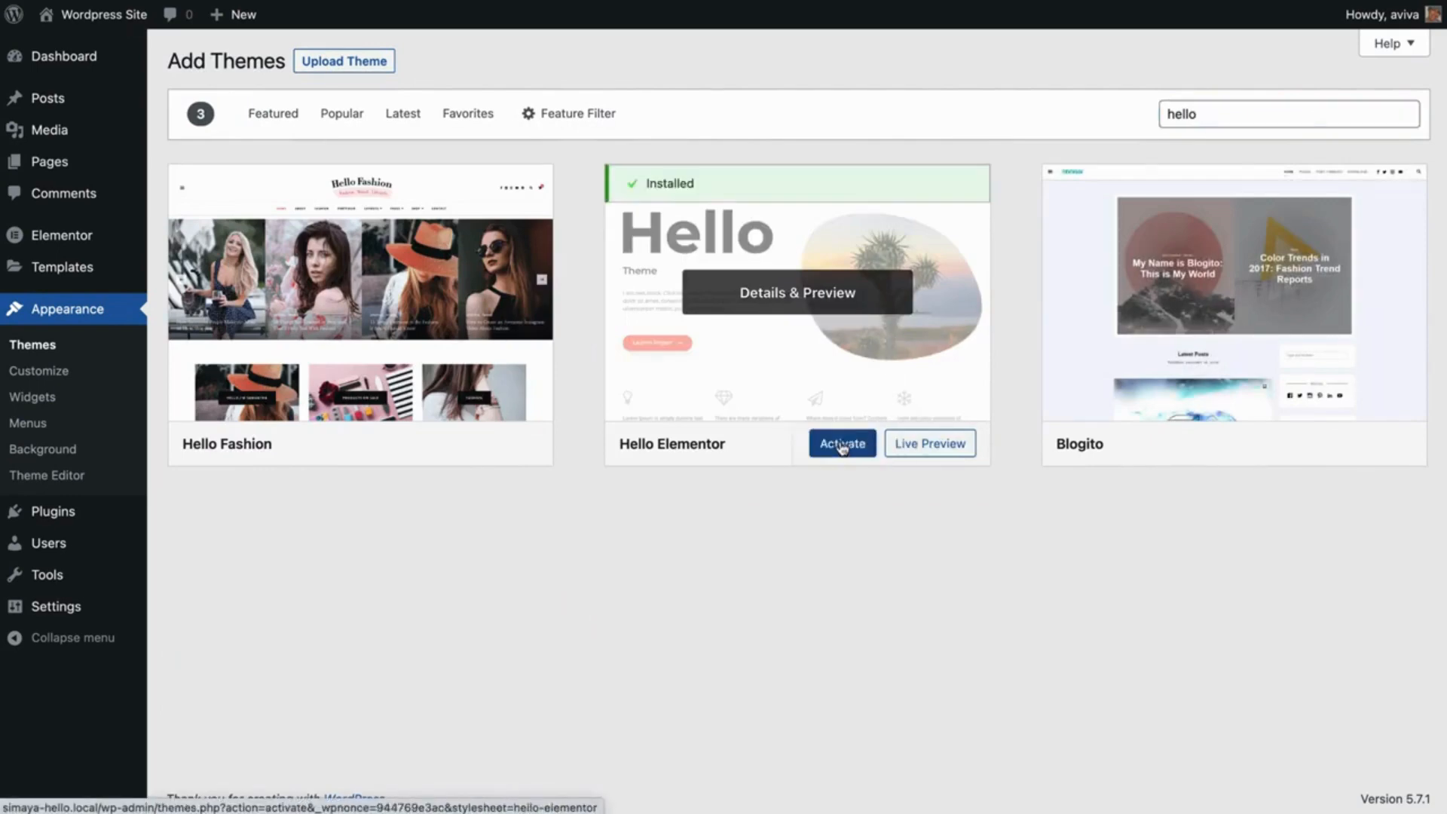
click(843, 447)
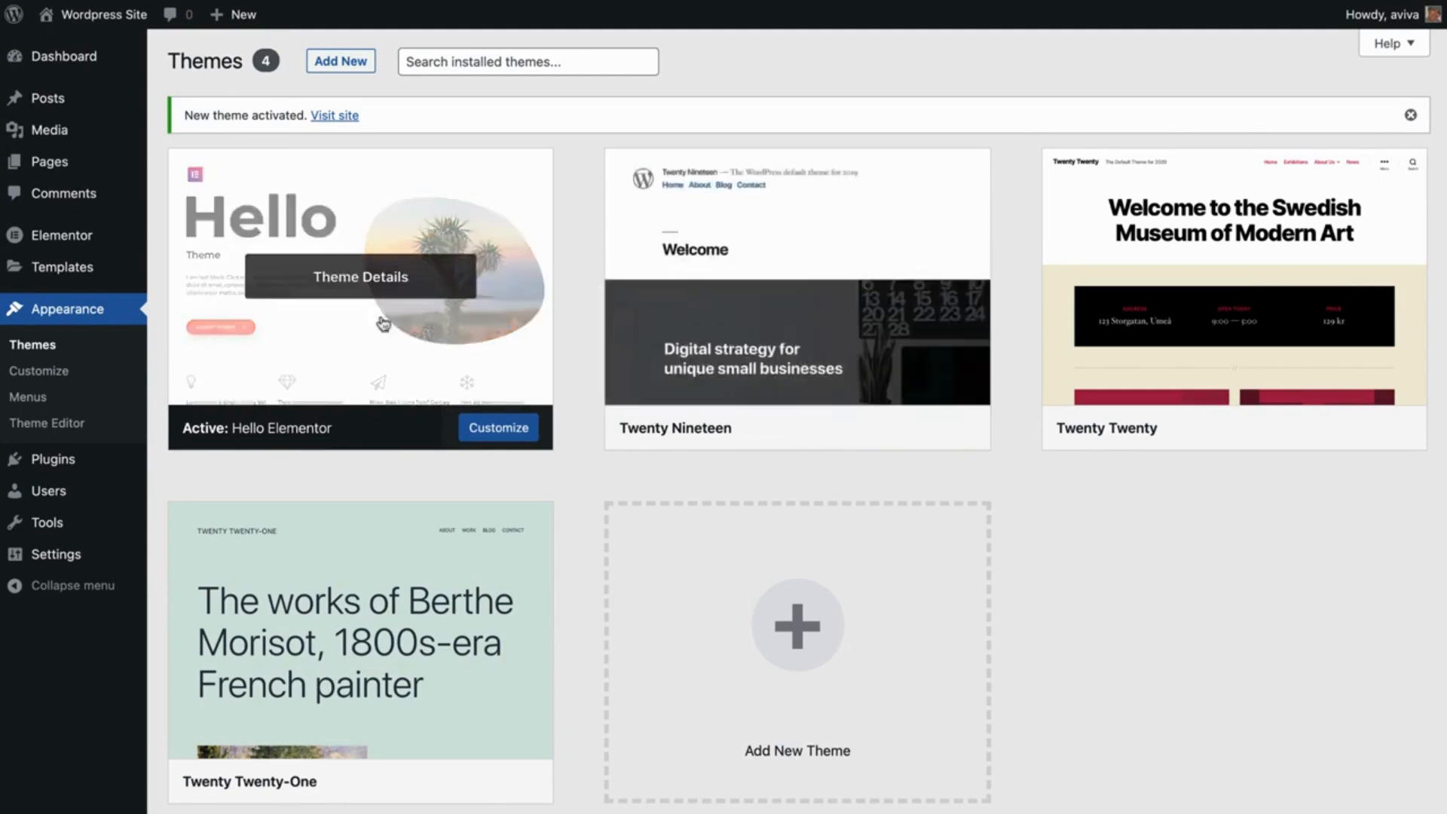
Step: Set Elementor's Hello Theme Header & Footer experiment to Active and save the settings
mouse_move(137, 241)
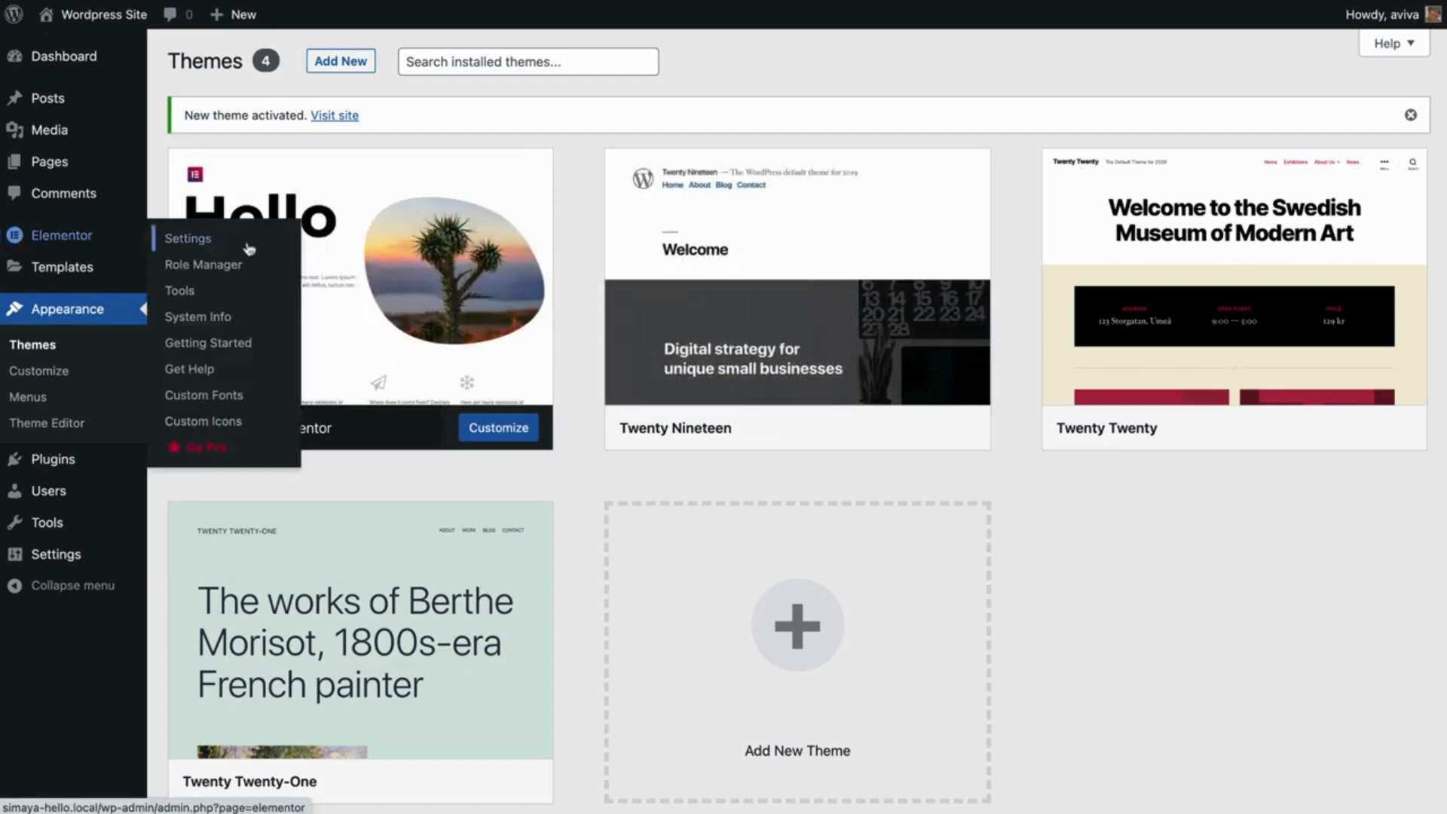
click(256, 247)
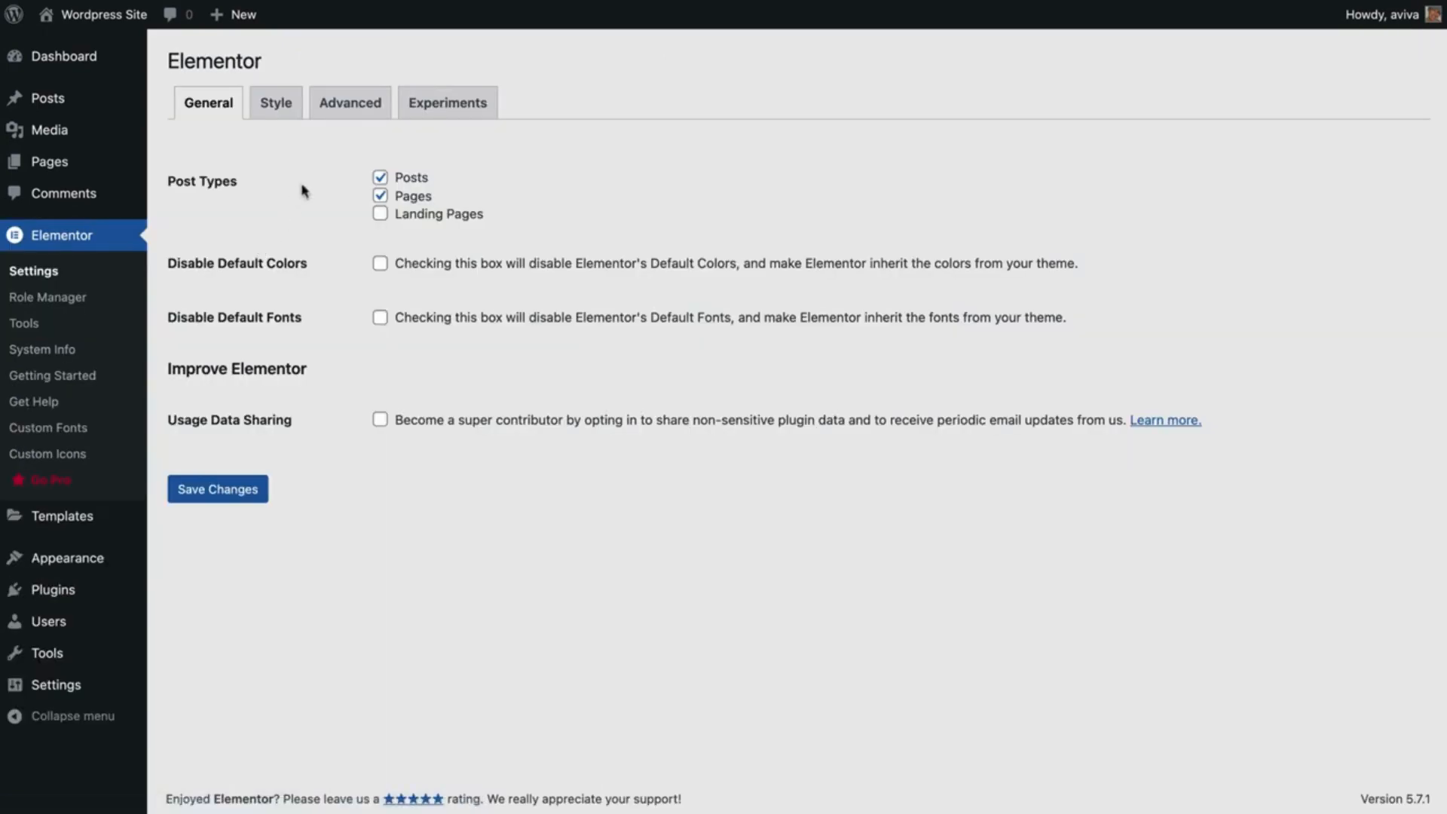
click(429, 103)
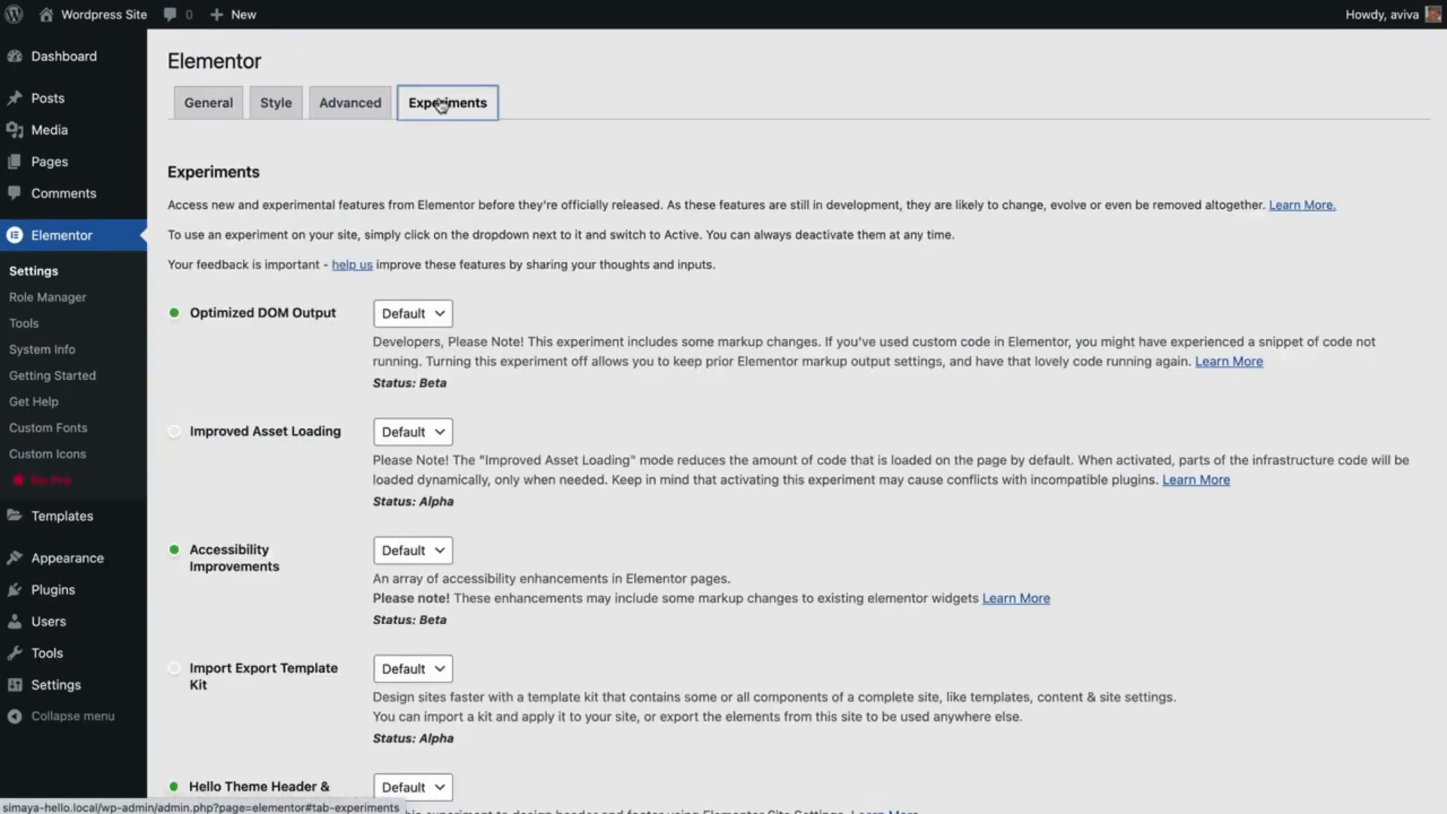
scroll(519, 106, down, 1)
scroll(519, 106, down, 4)
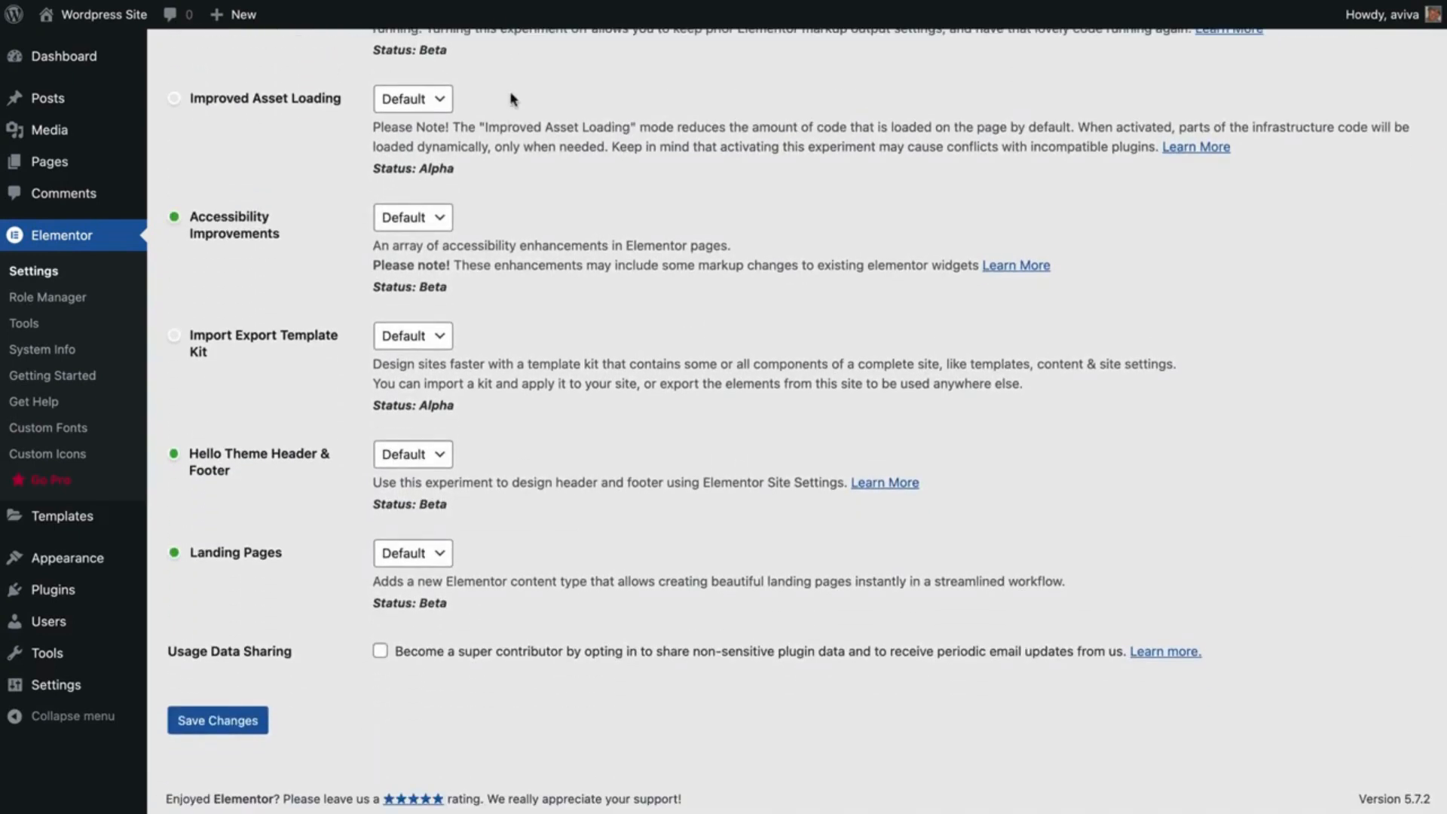
click(432, 450)
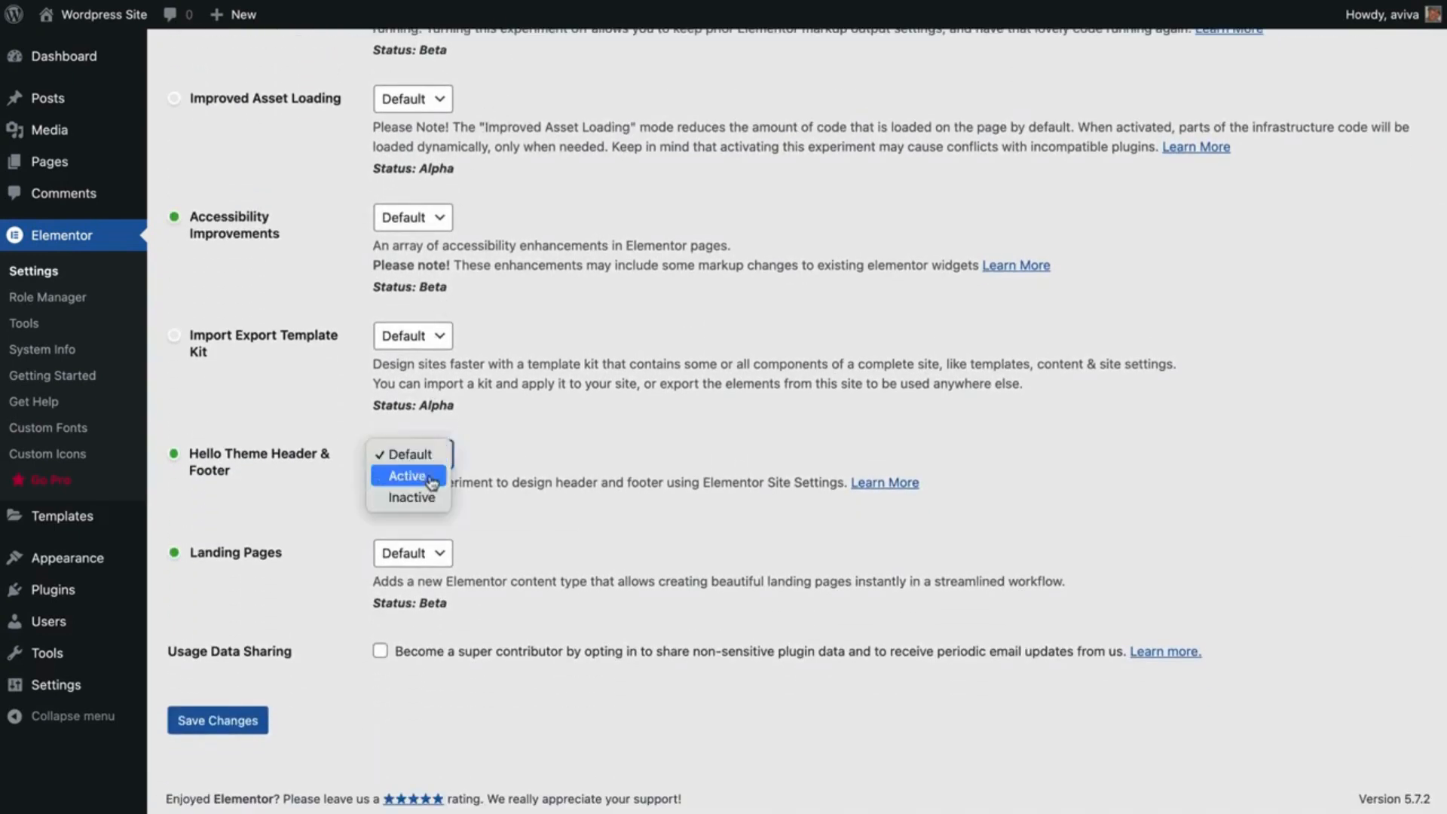
click(422, 474)
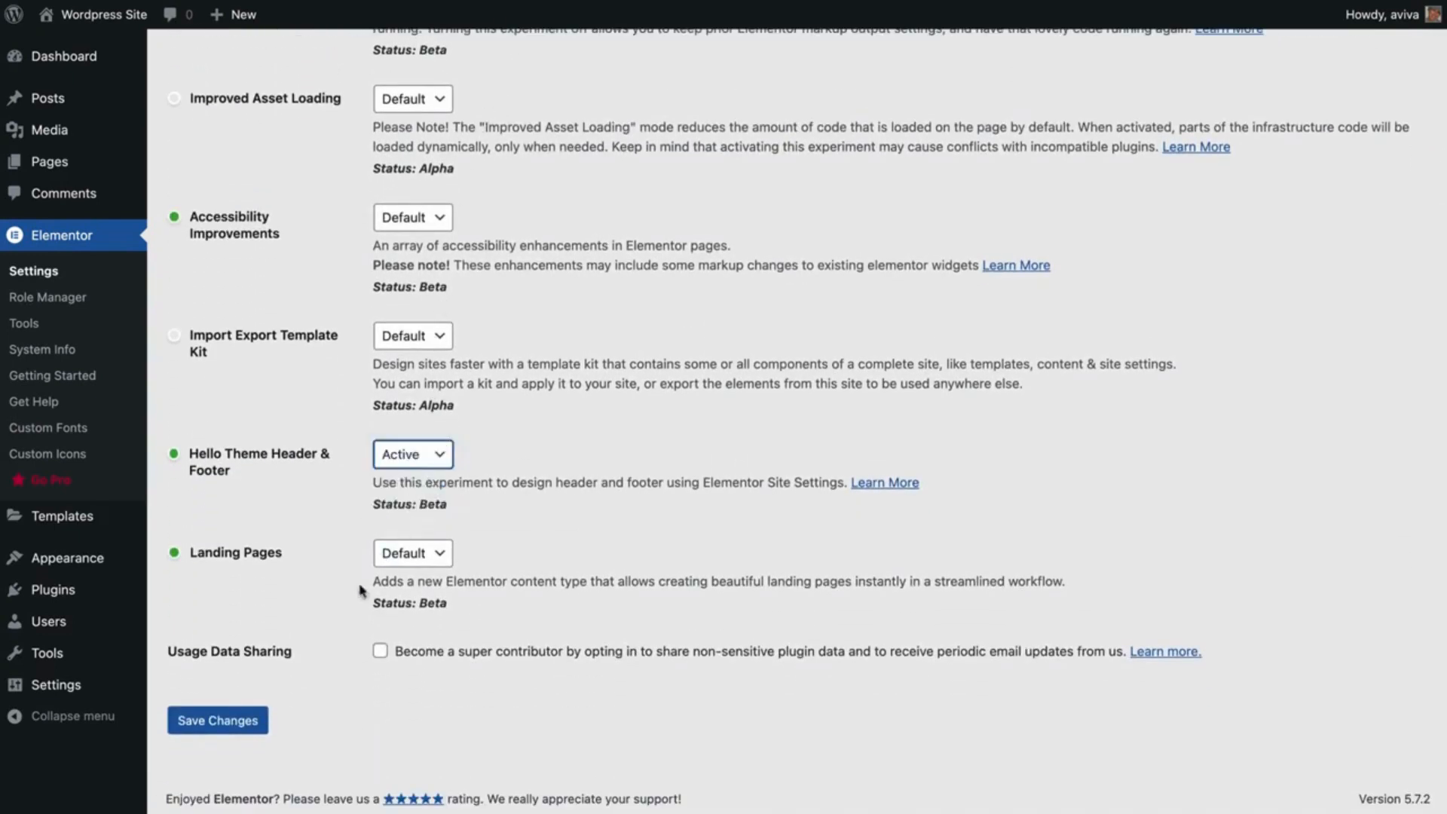
click(220, 721)
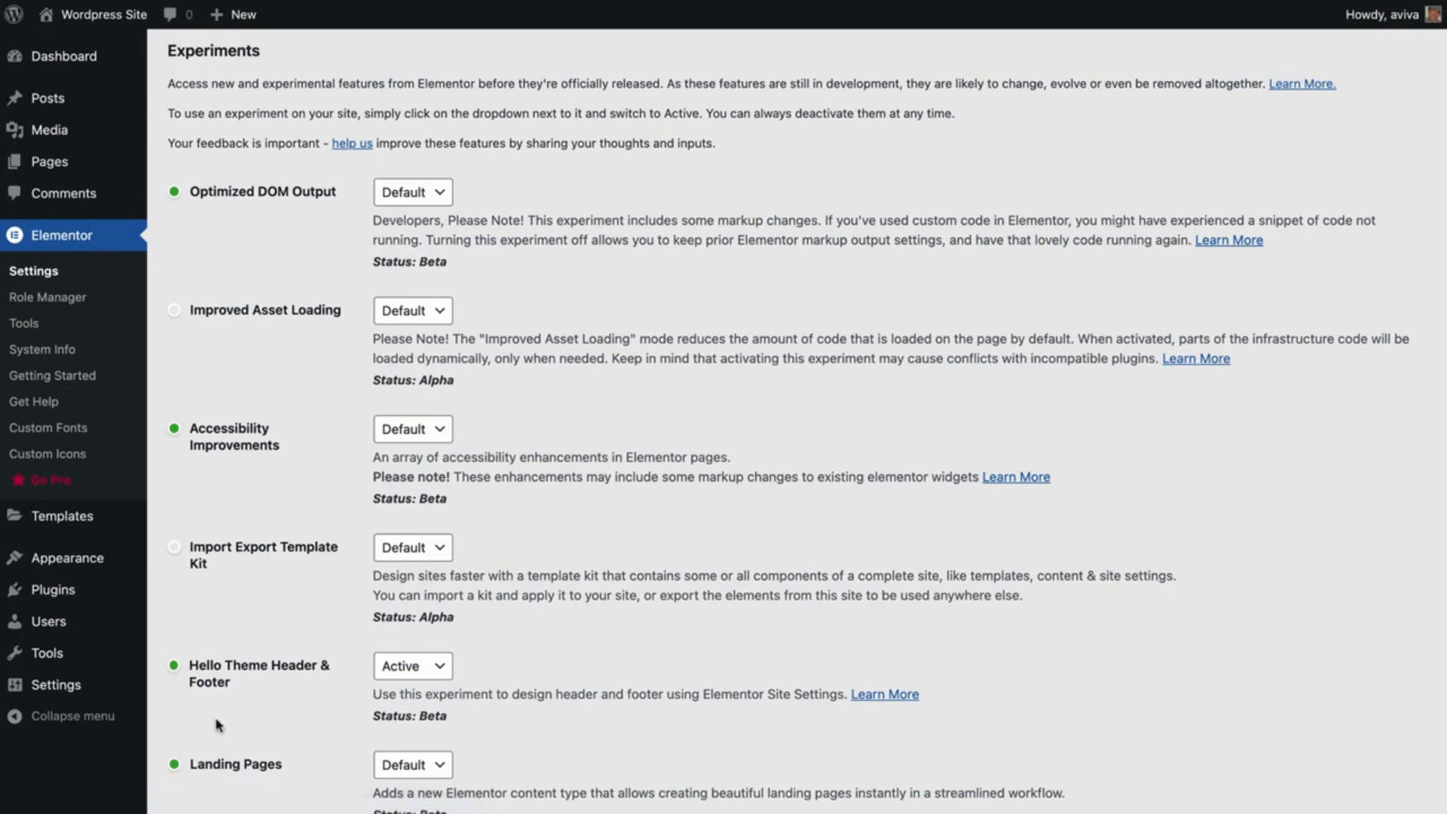
Step: Create a new page titled "Home" and publish it
mouse_move(105, 178)
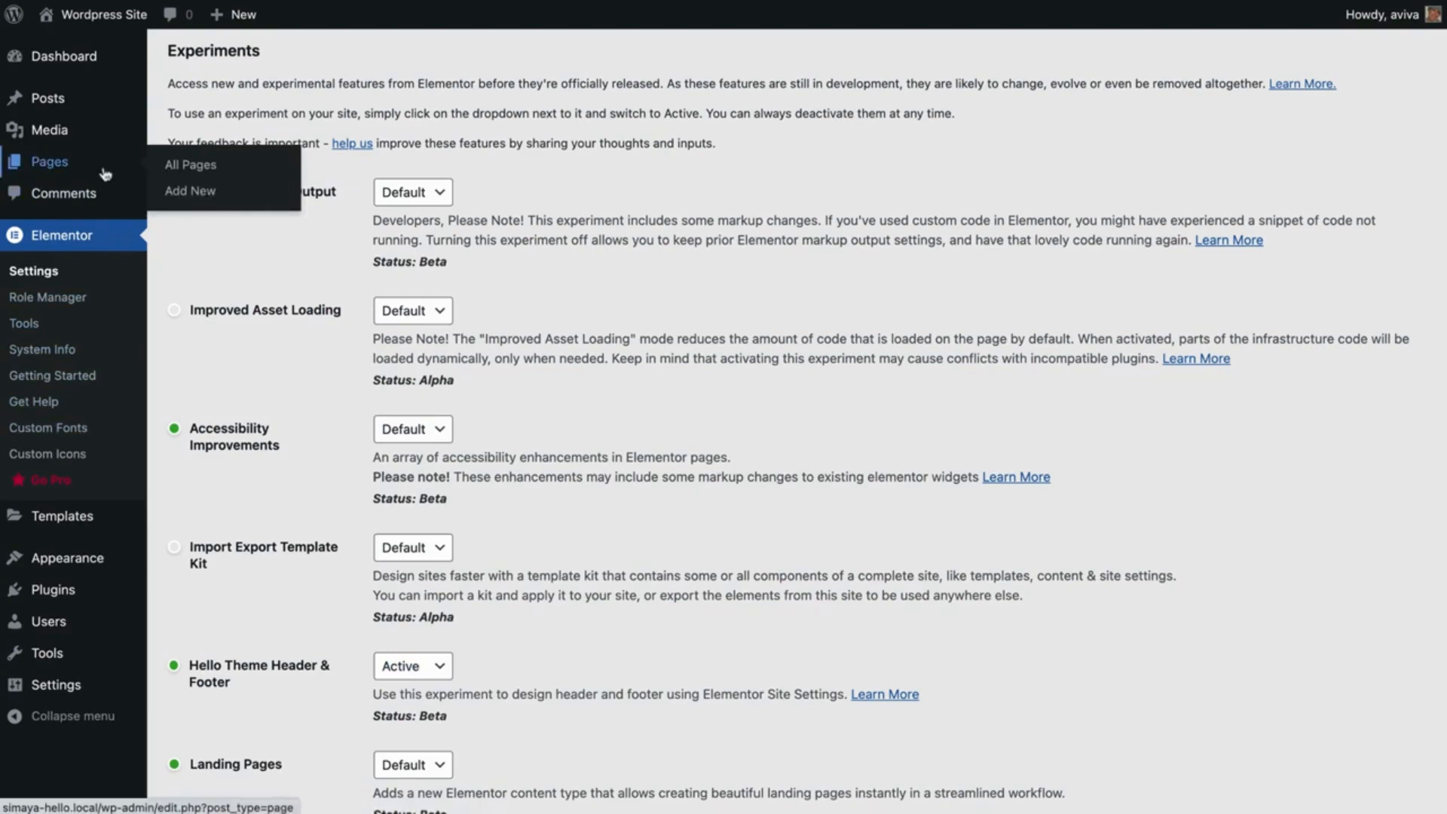
click(230, 193)
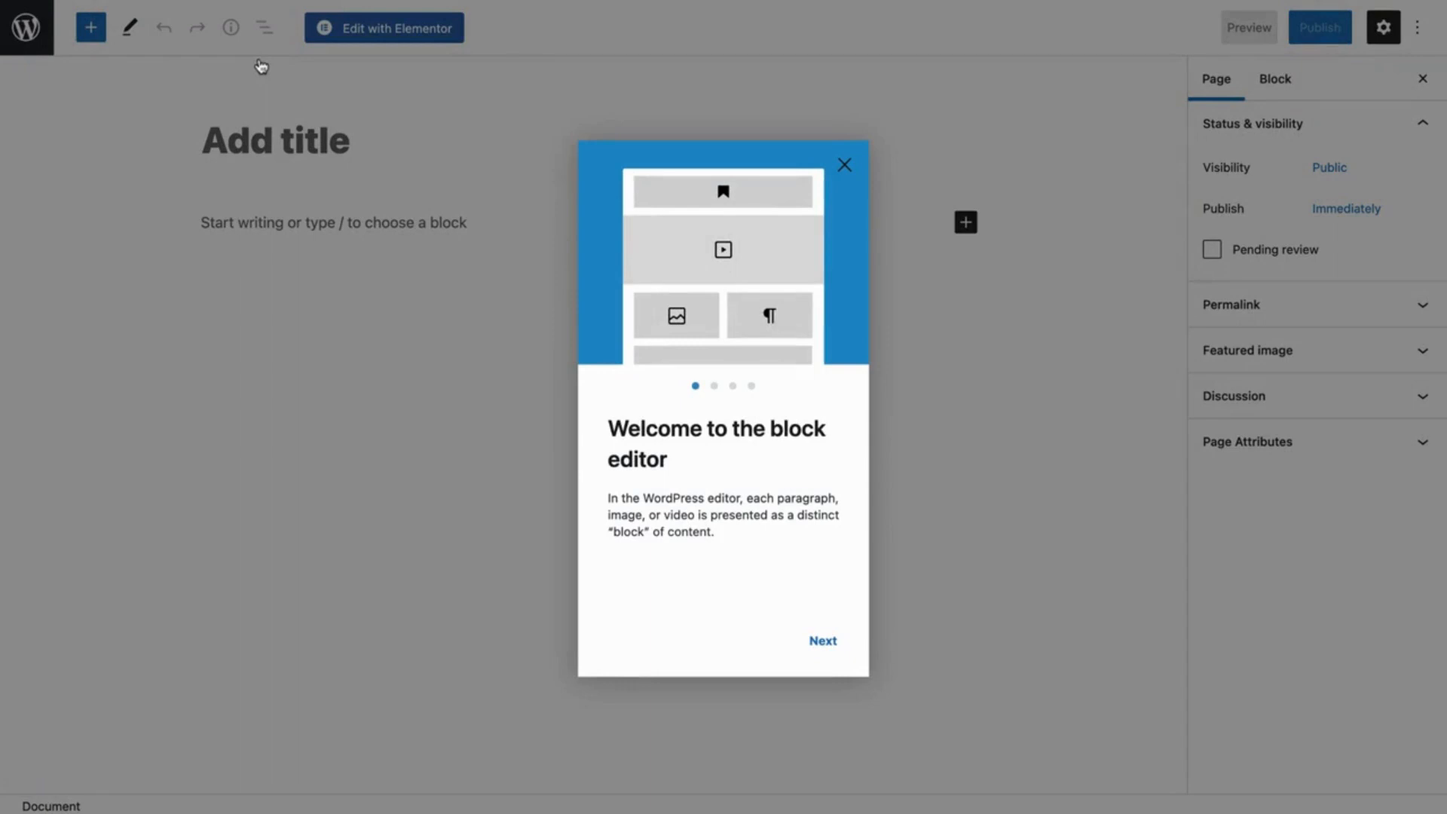
click(368, 145)
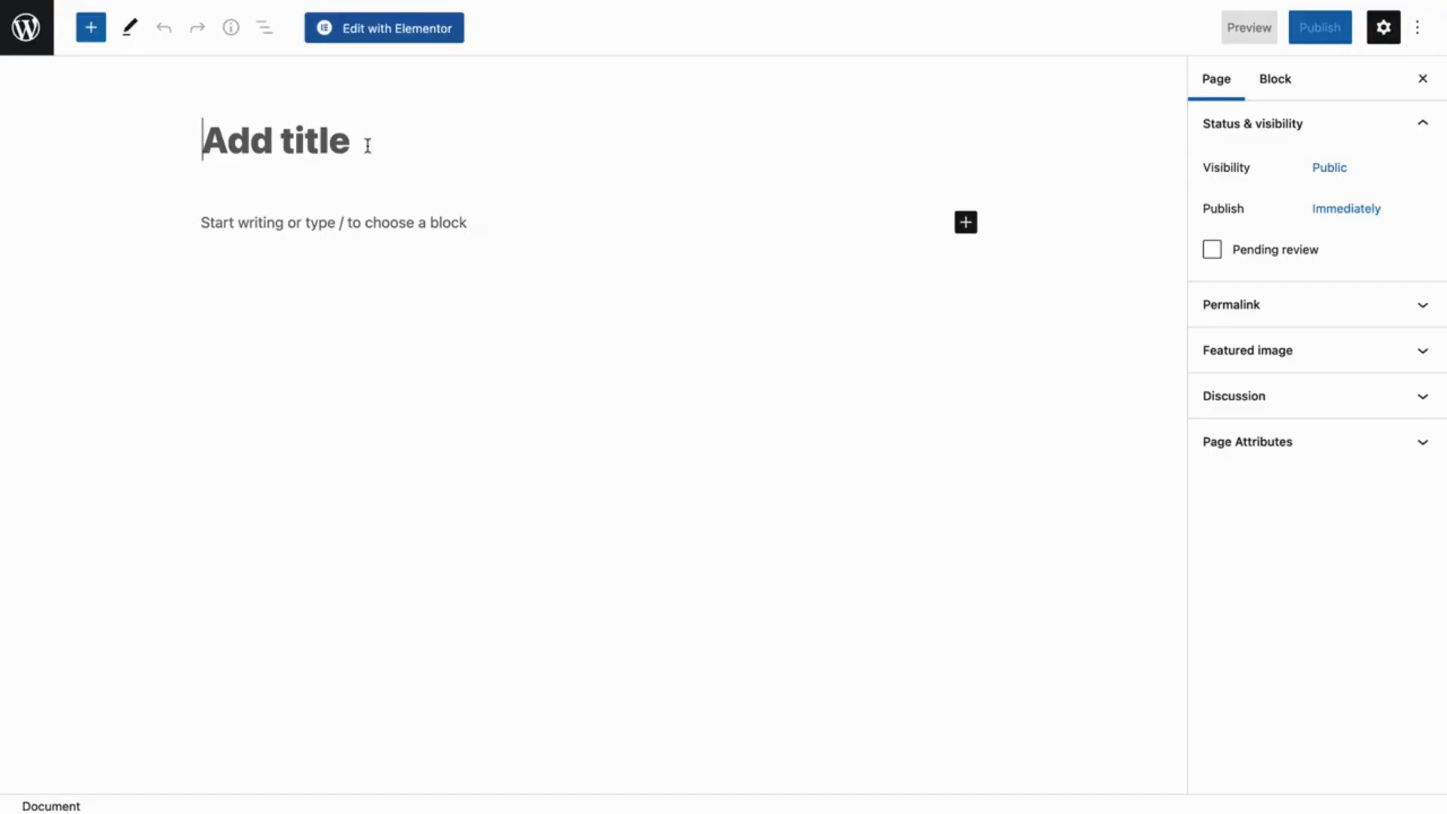
text(Home)
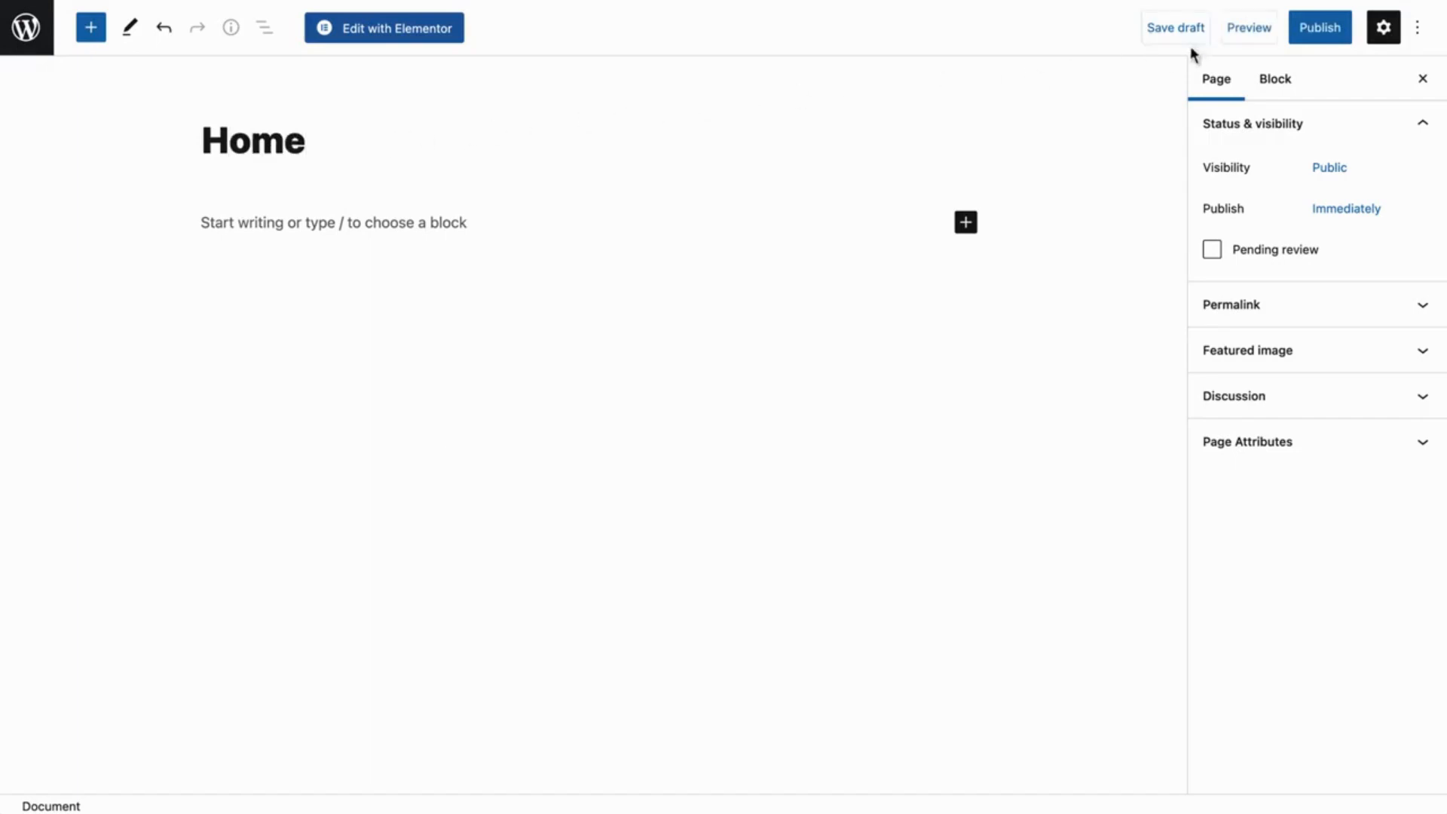
click(1315, 41)
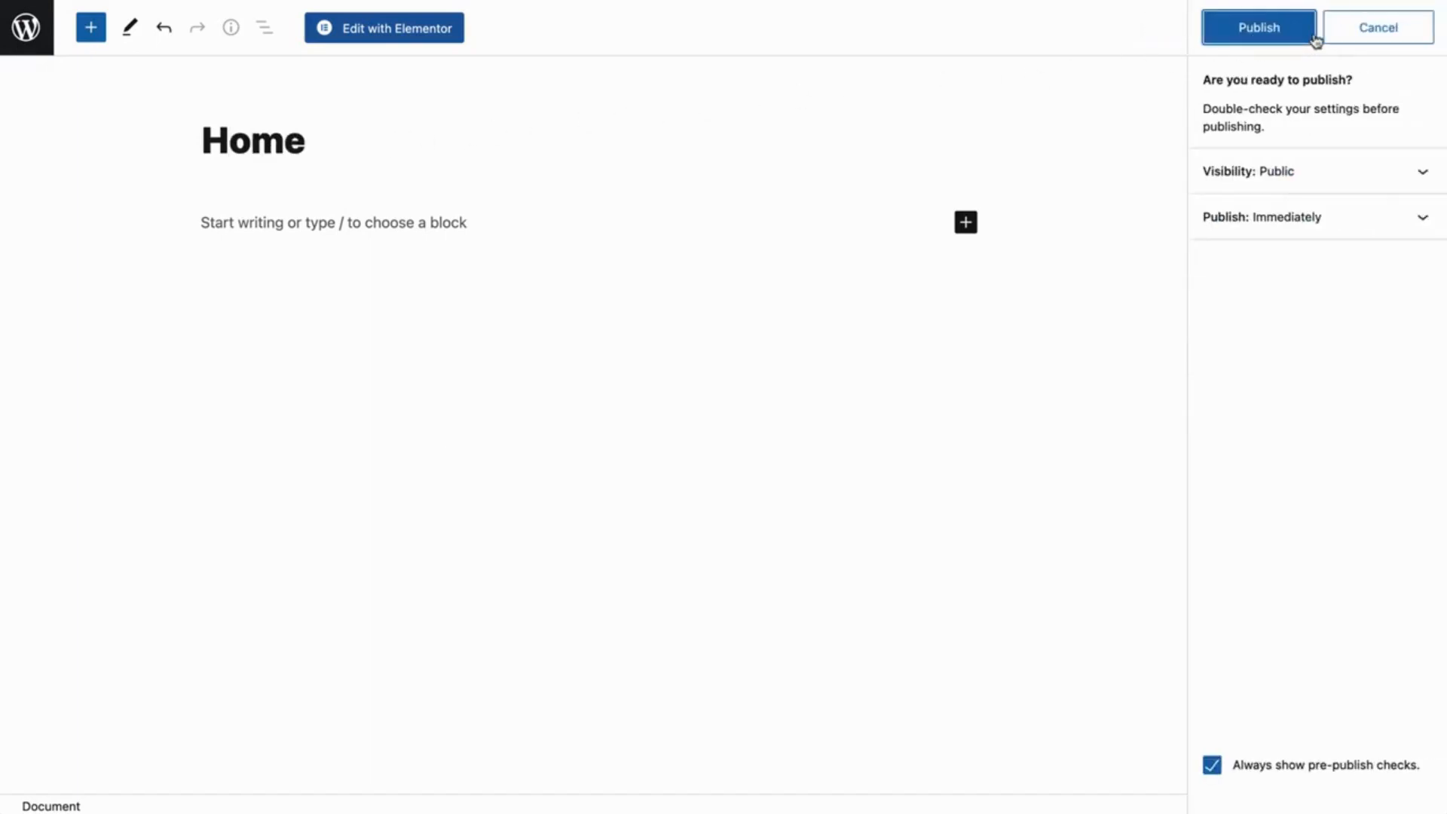
click(1260, 29)
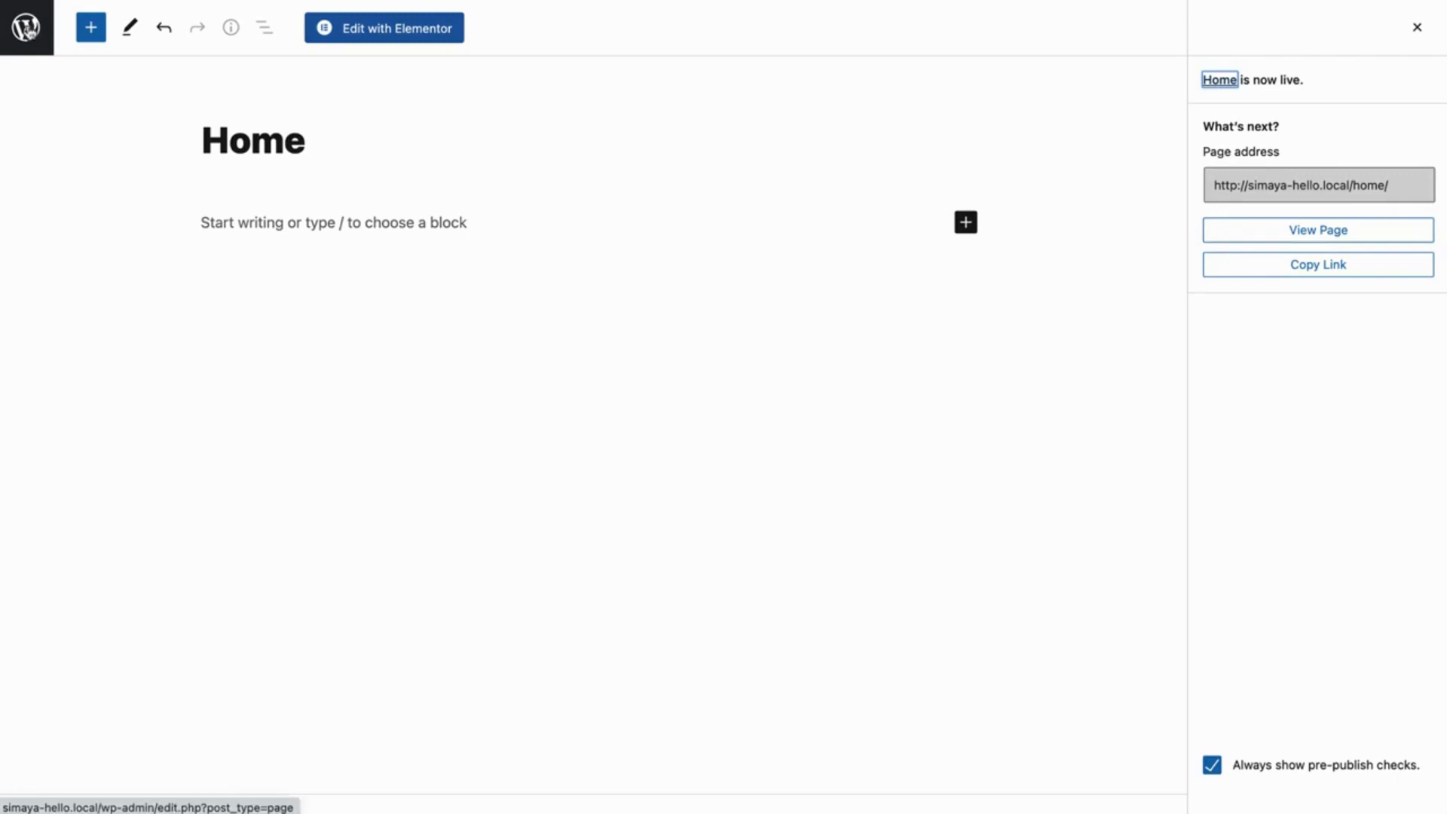
Step: Add another new page titled "Our Menu" and publish it
click(36, 34)
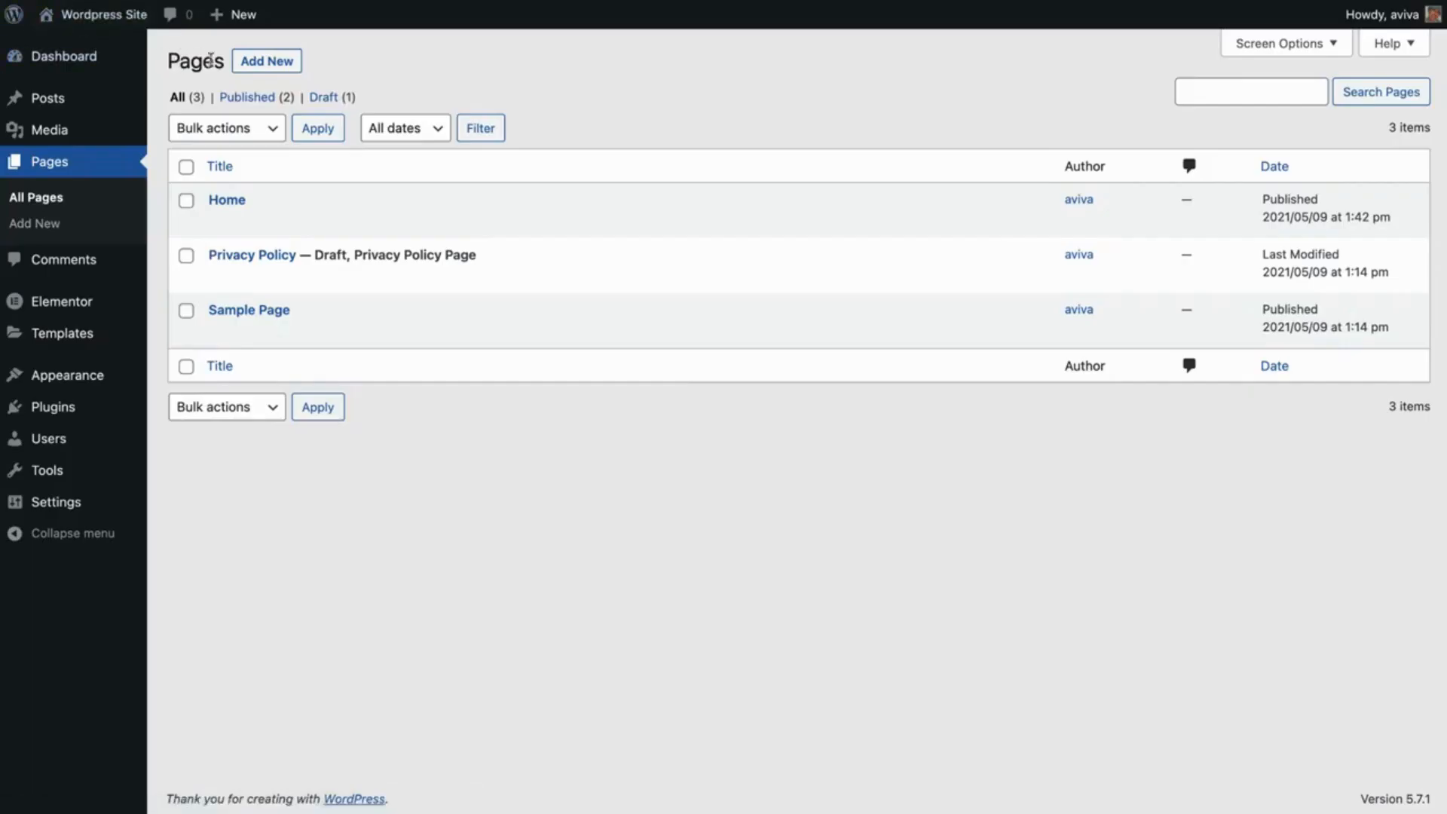
click(273, 66)
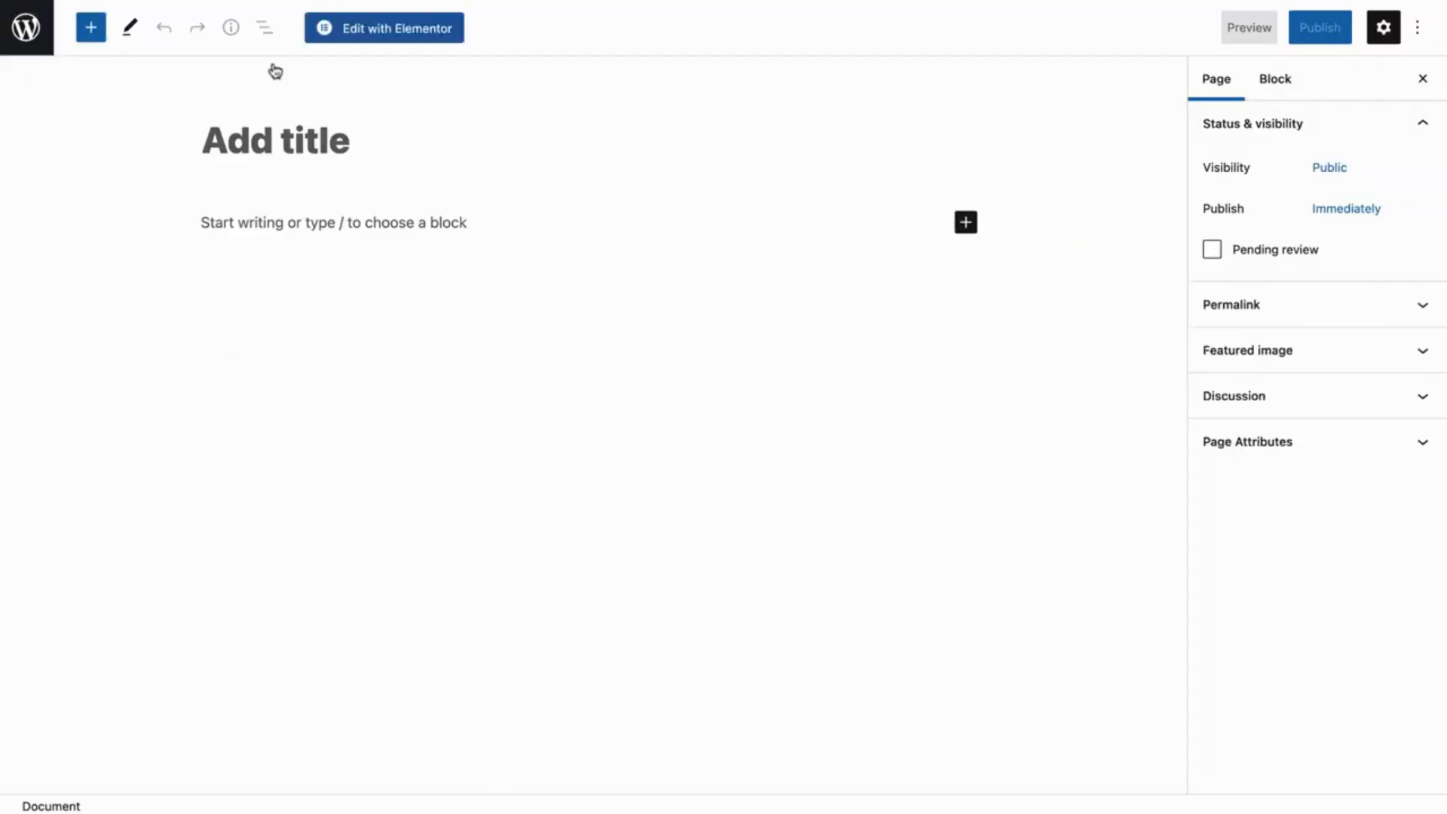
text(Our Menu)
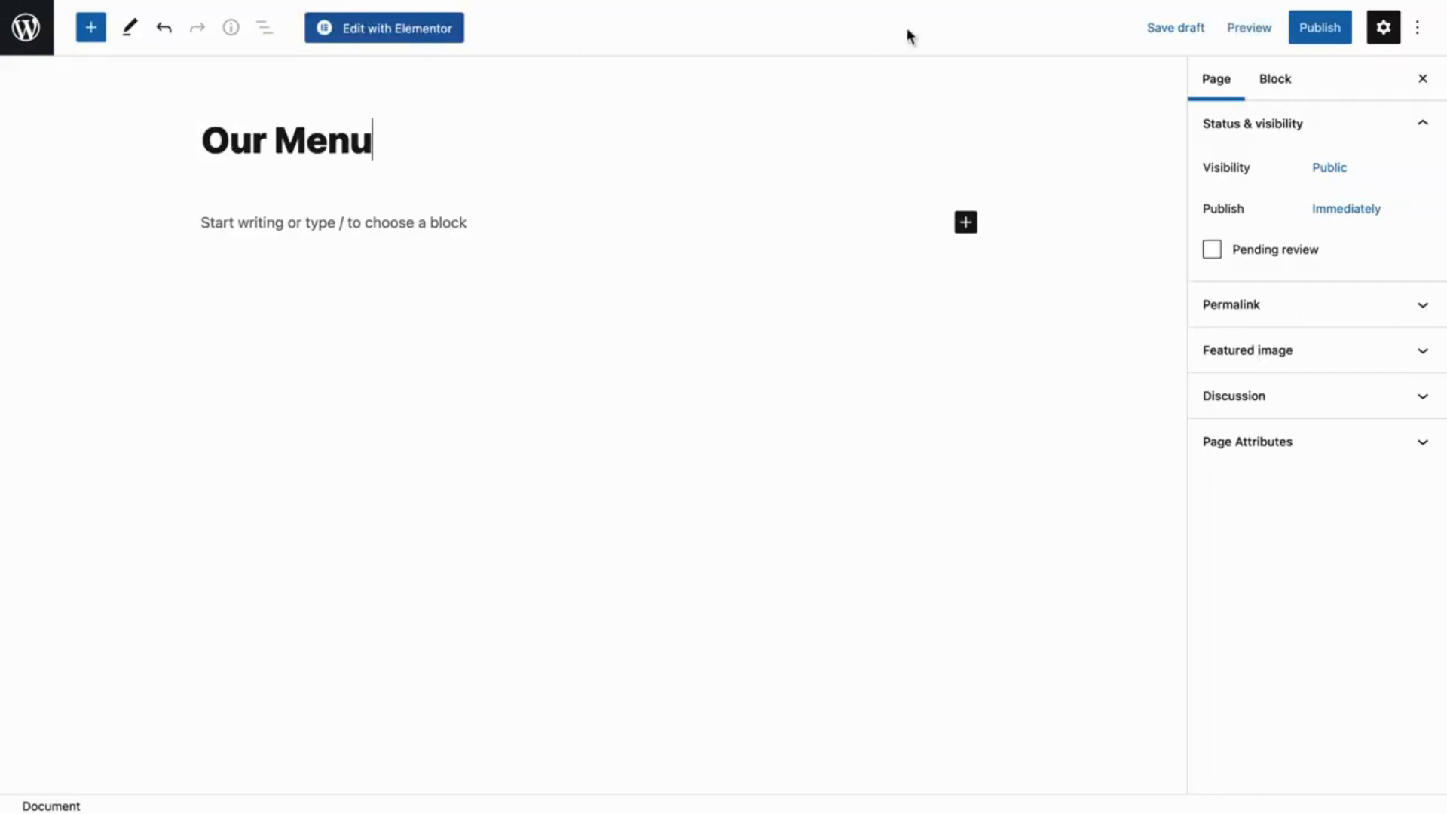
click(1310, 32)
click(1283, 31)
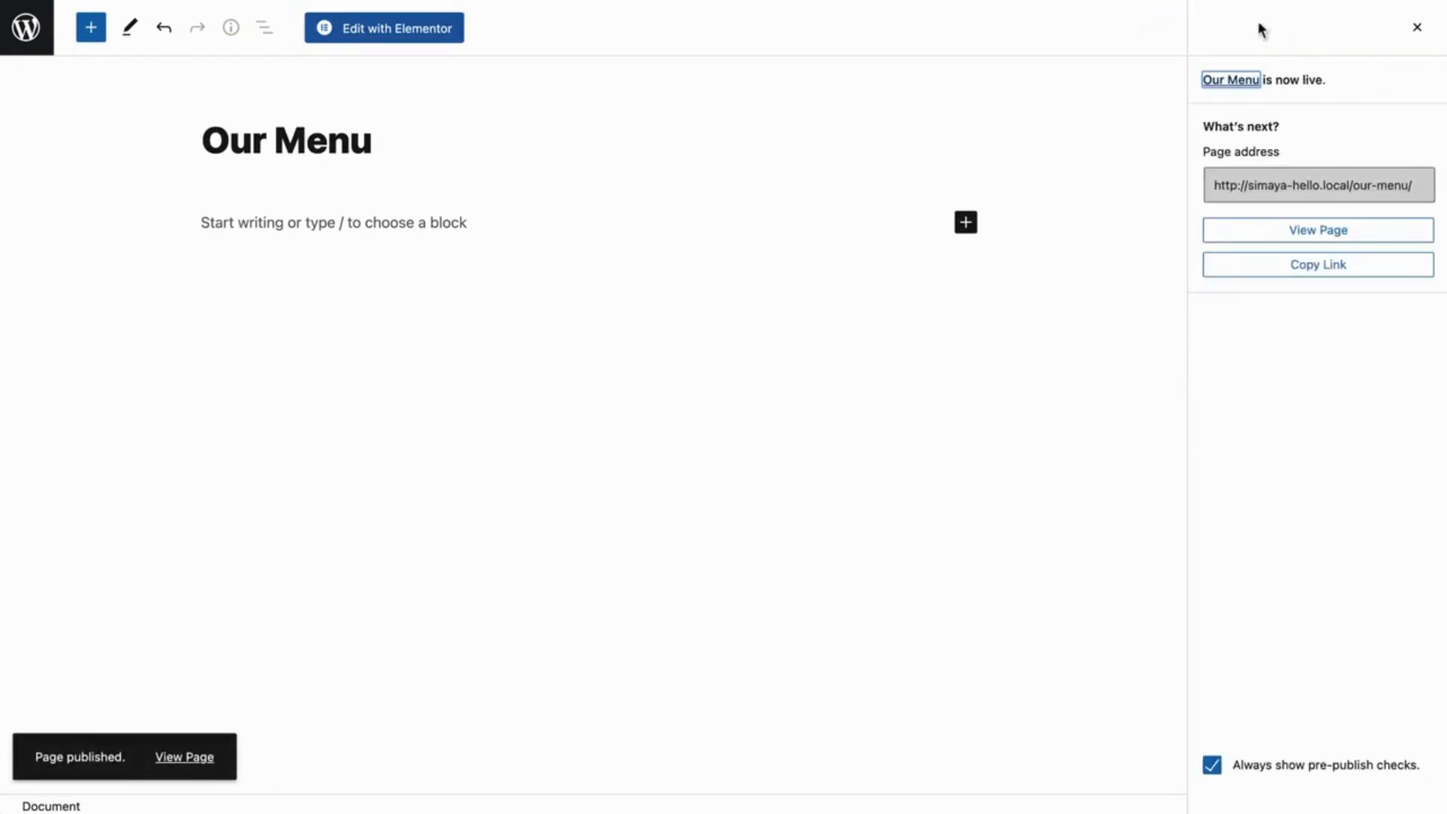
Step: Add a third new page titled "Contact Us" and publish it
click(26, 27)
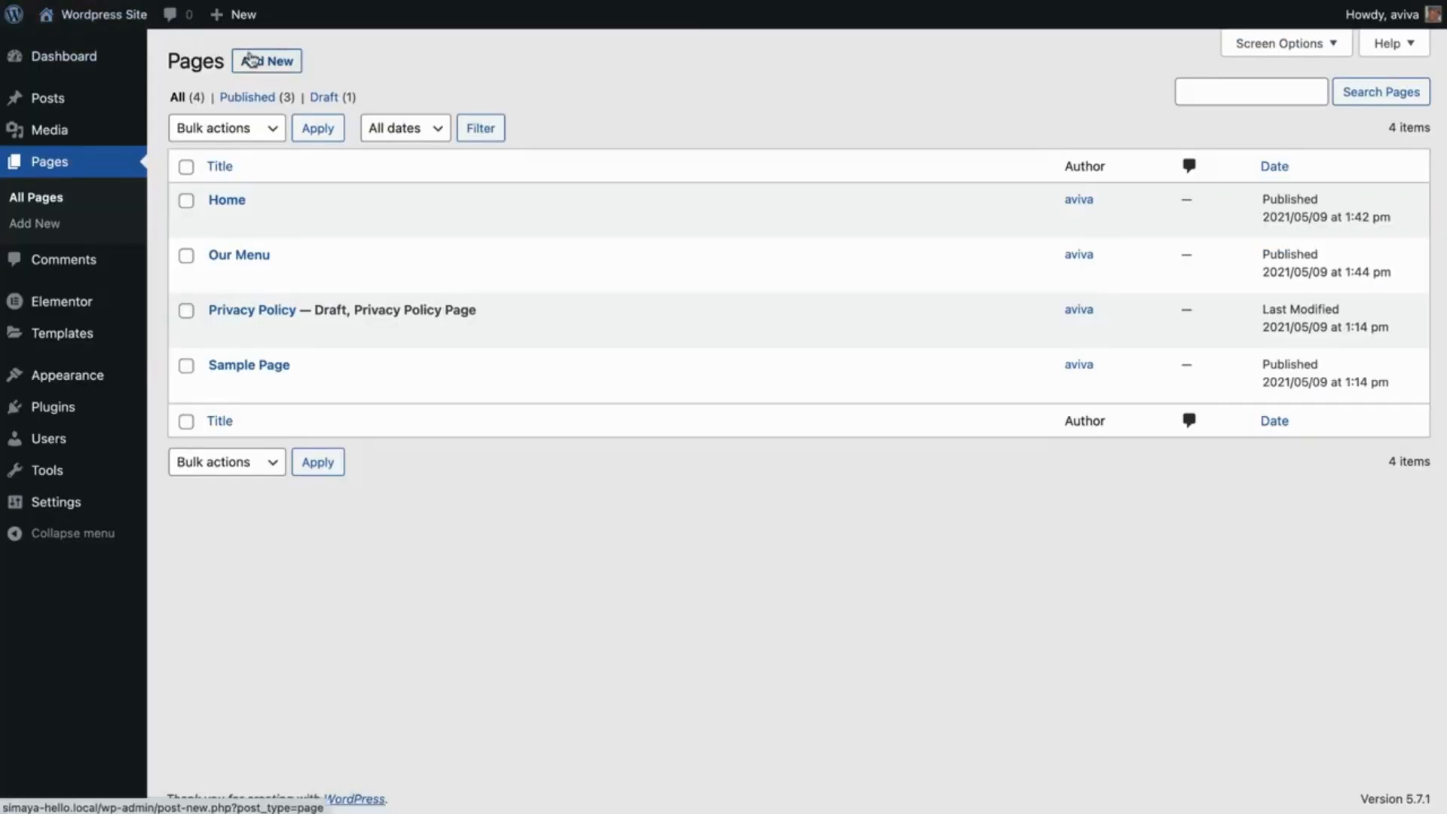
click(250, 59)
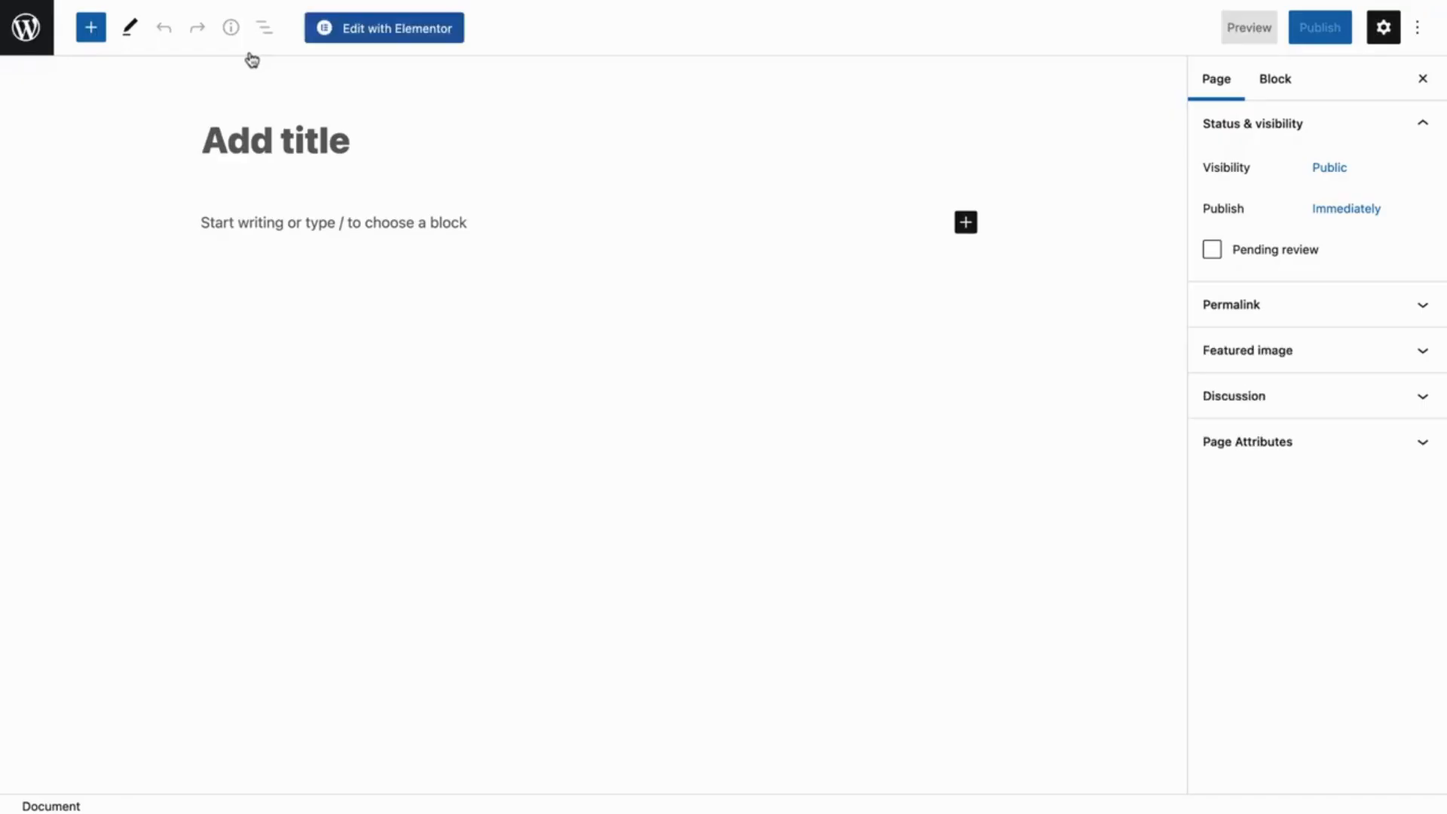
text(Contact Us)
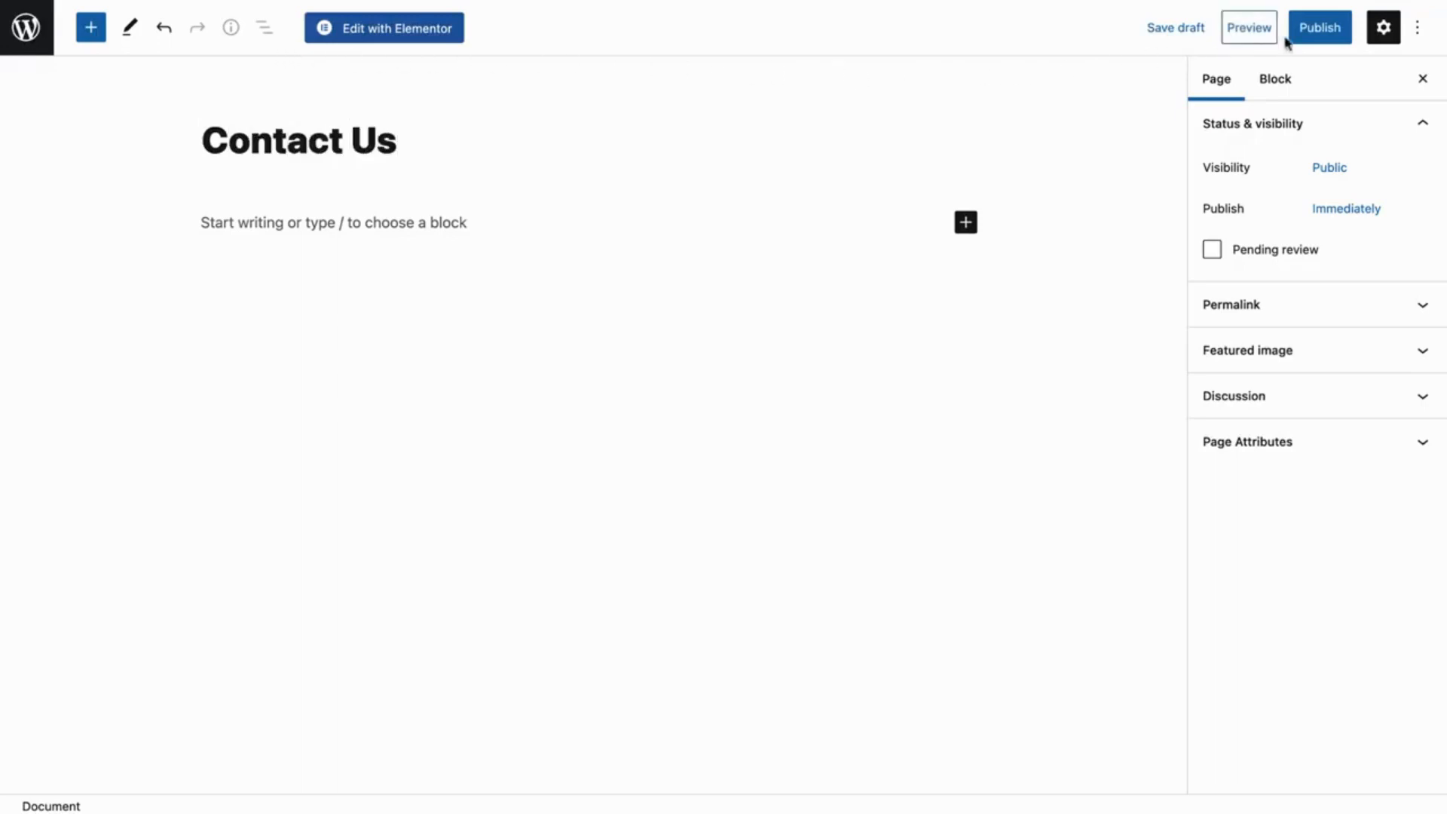
click(1318, 36)
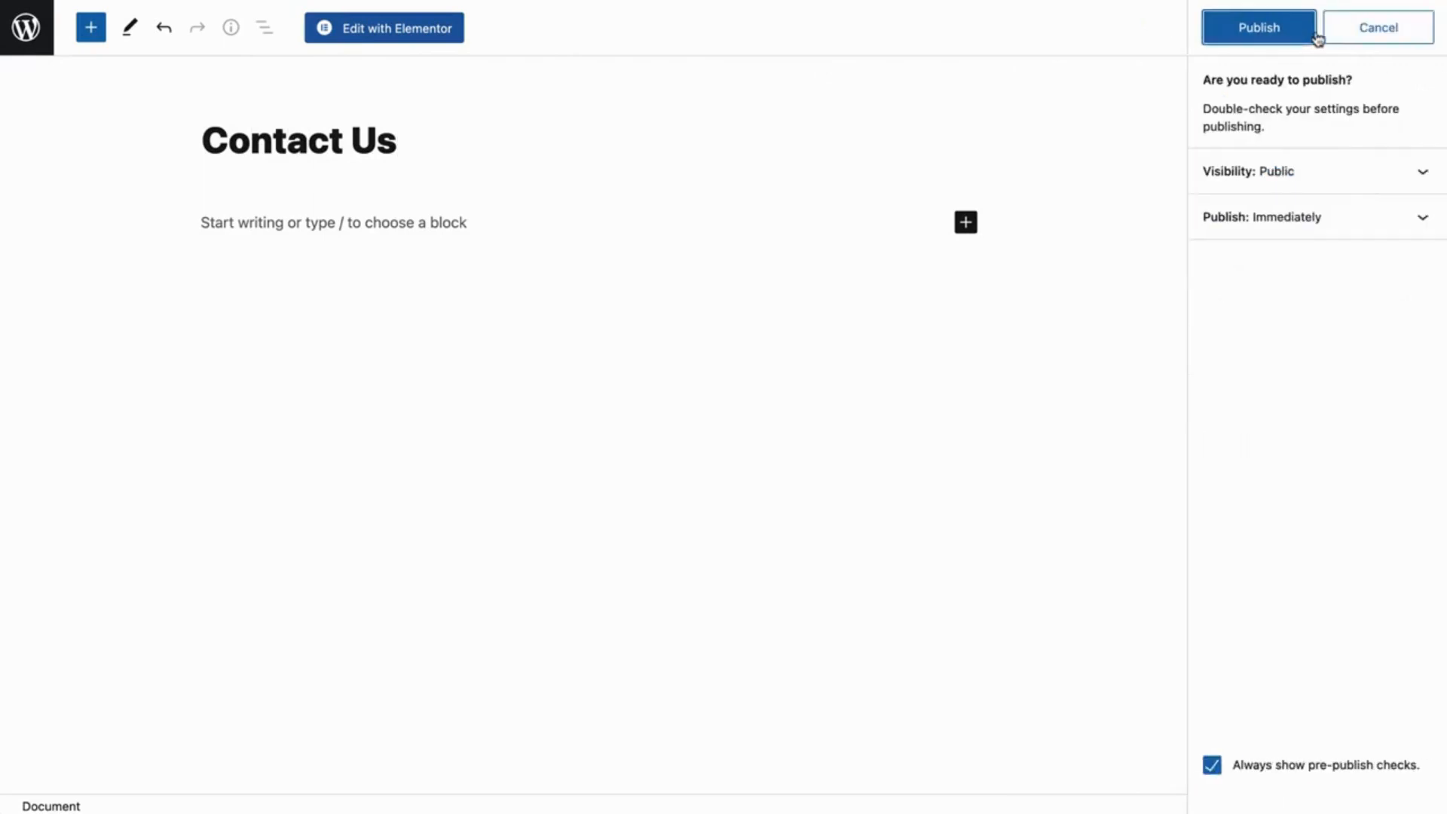
click(1259, 28)
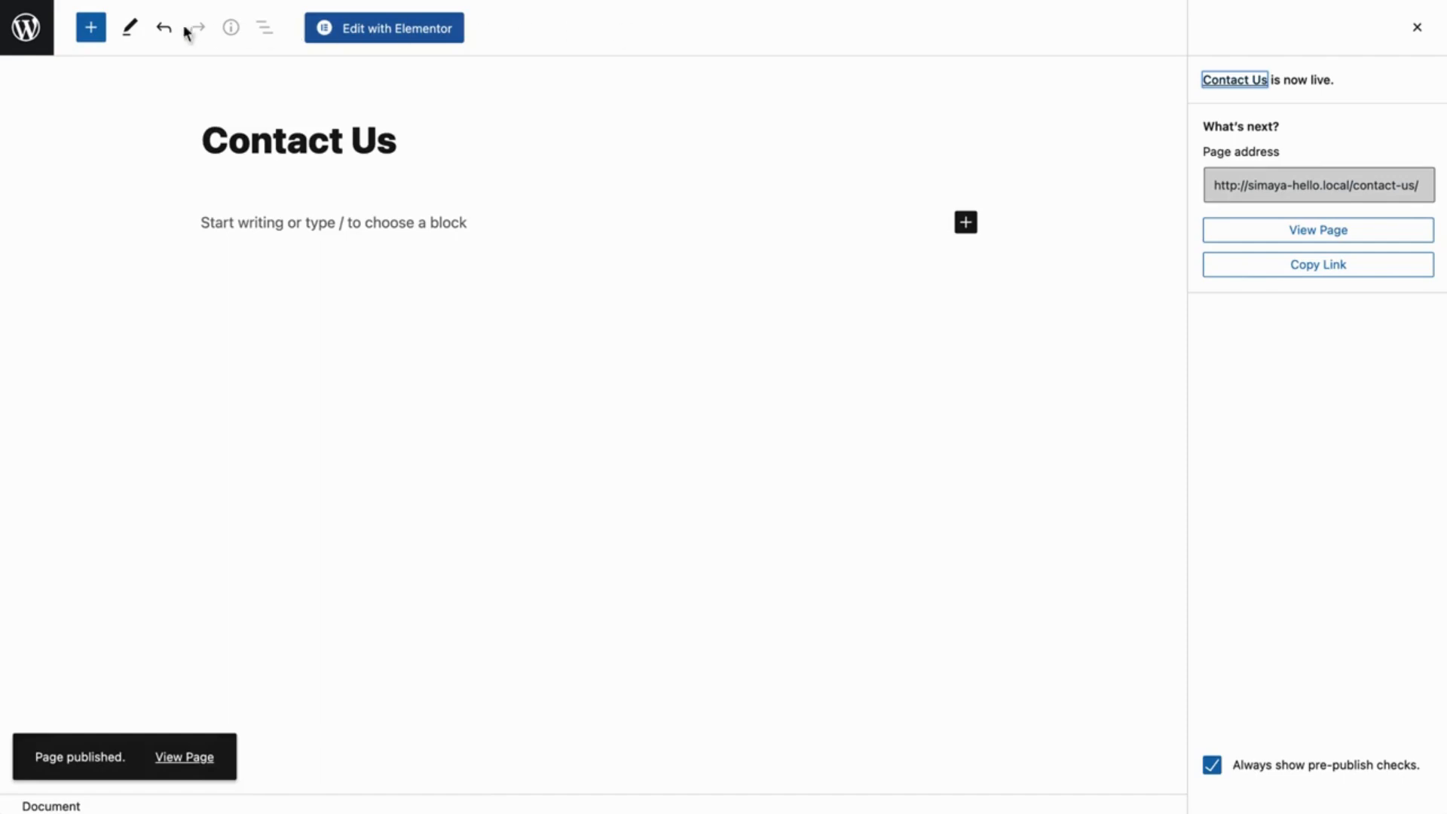
Step: Return to the list of all pages and review the site's page entries
click(15, 30)
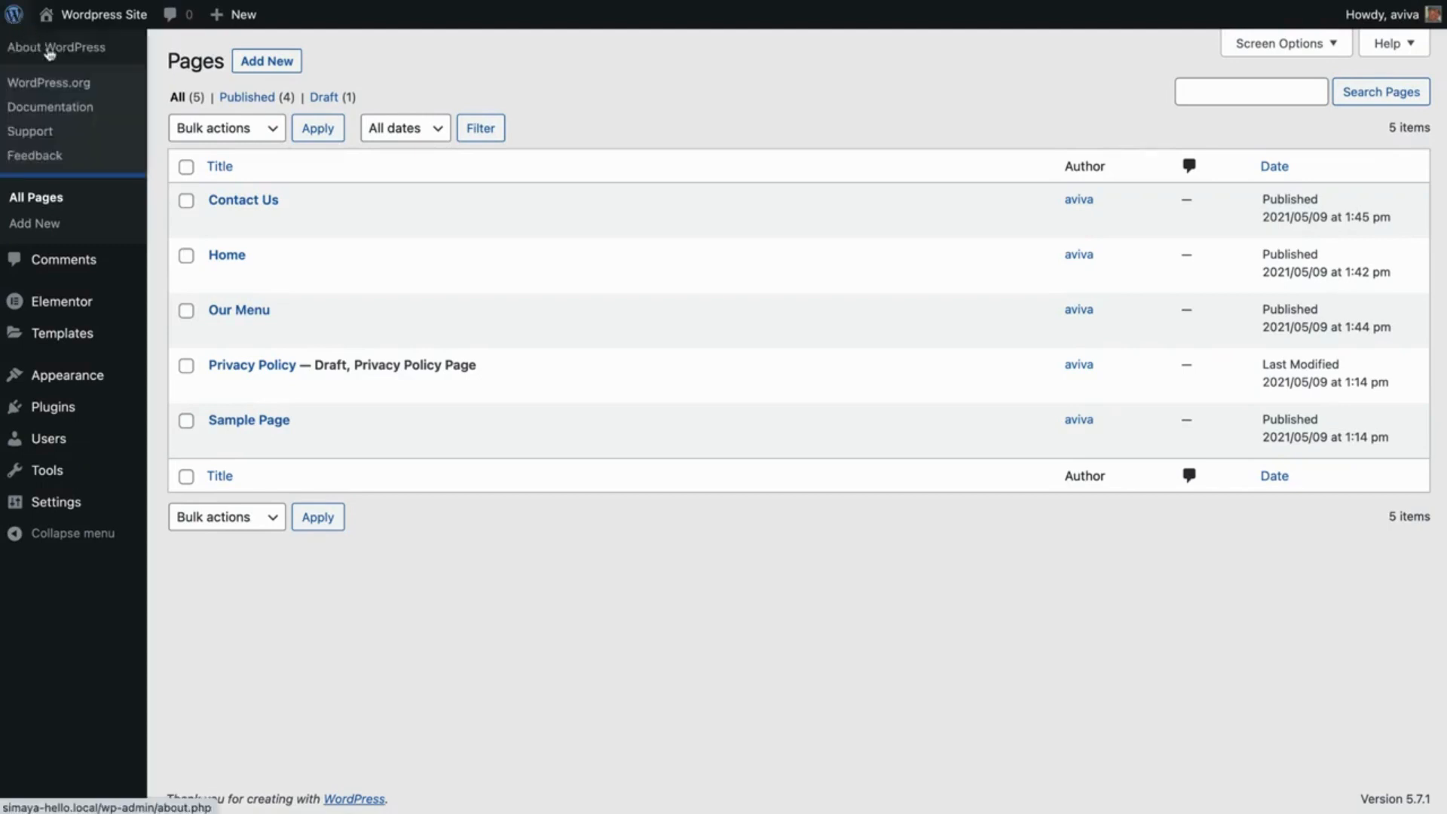
mouse_move(284, 223)
mouse_move(314, 246)
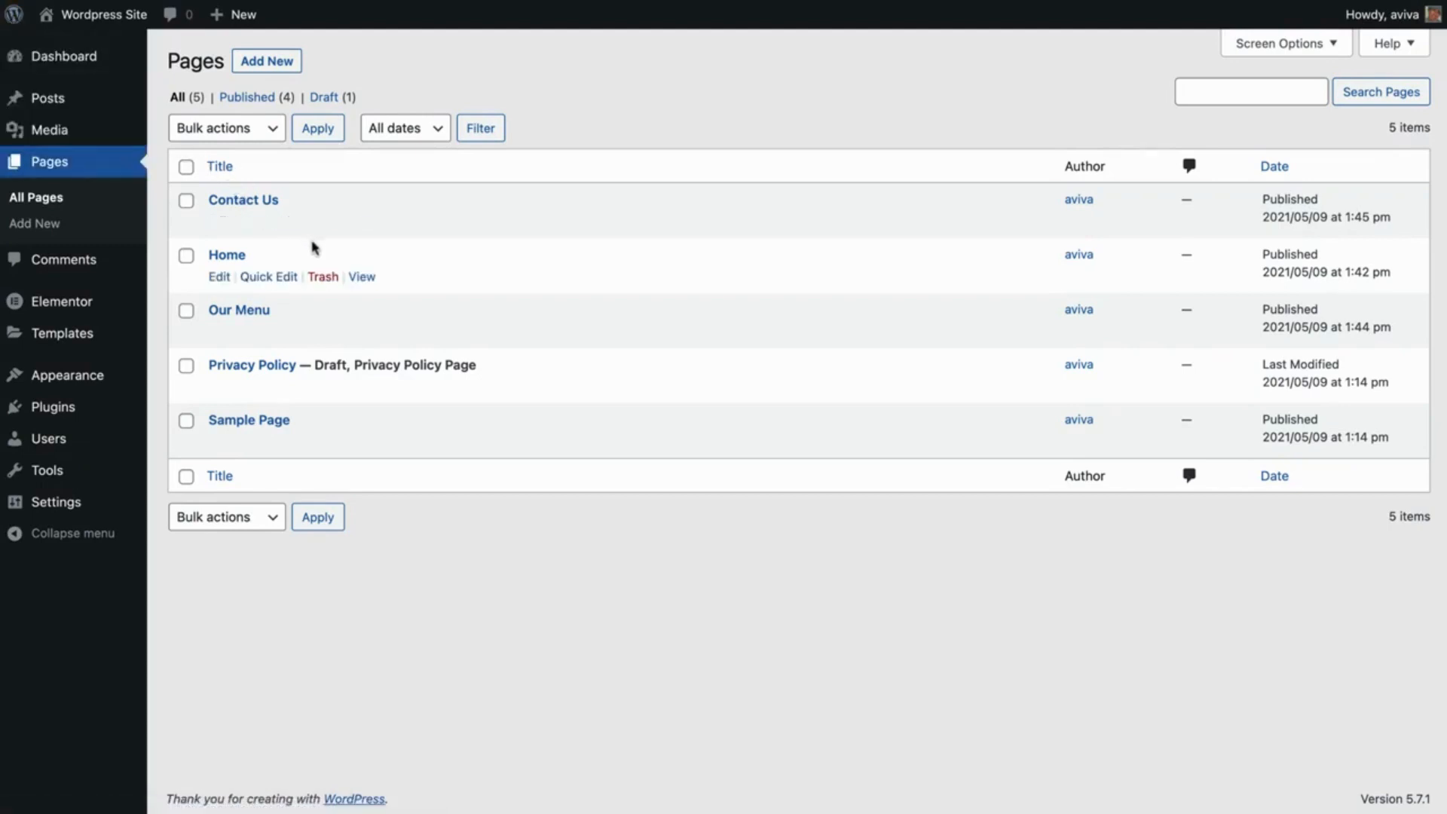
mouse_move(355, 388)
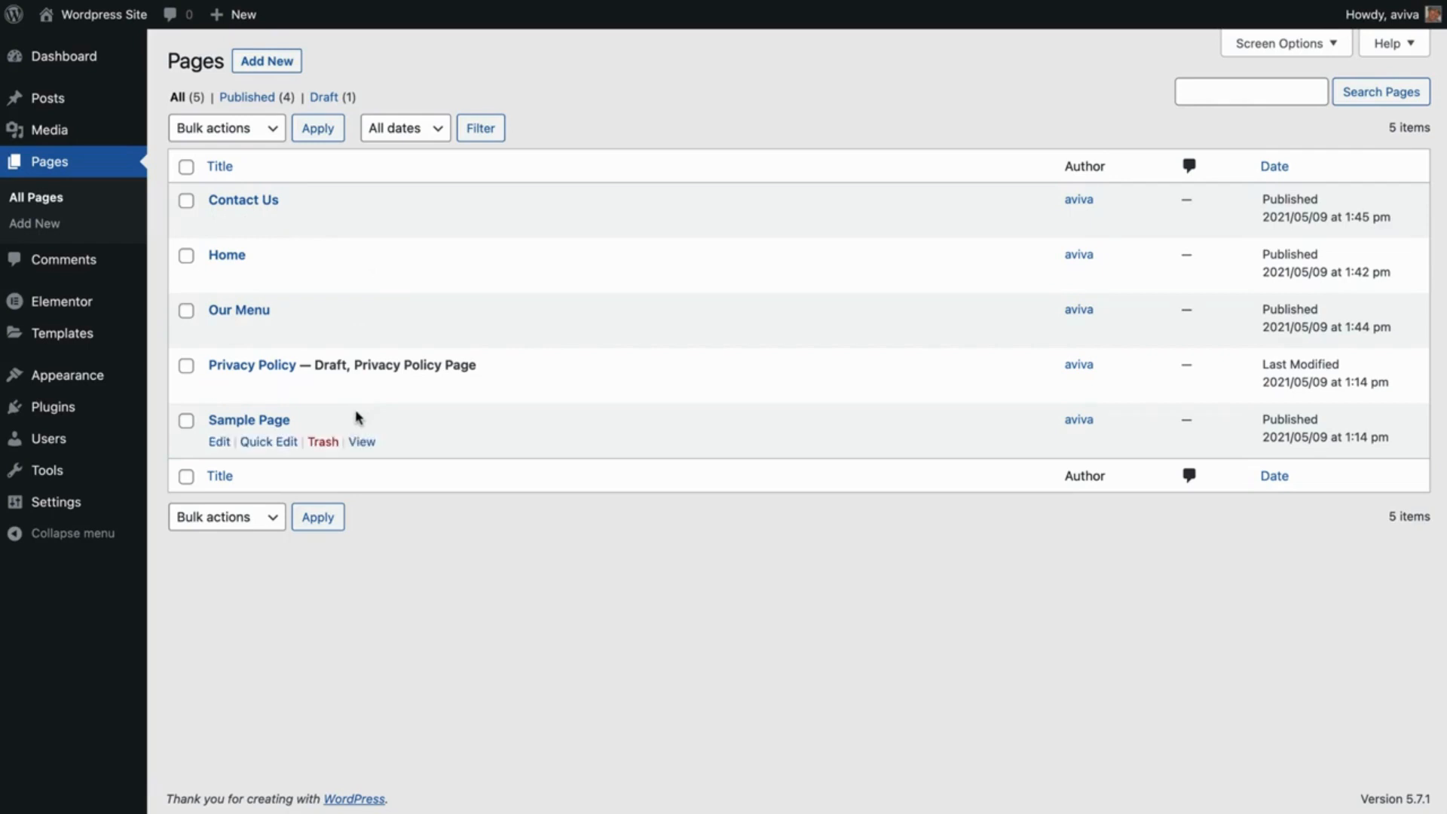
Step: Move the Sample Page and the draft Privacy Policy page to the trash
click(323, 444)
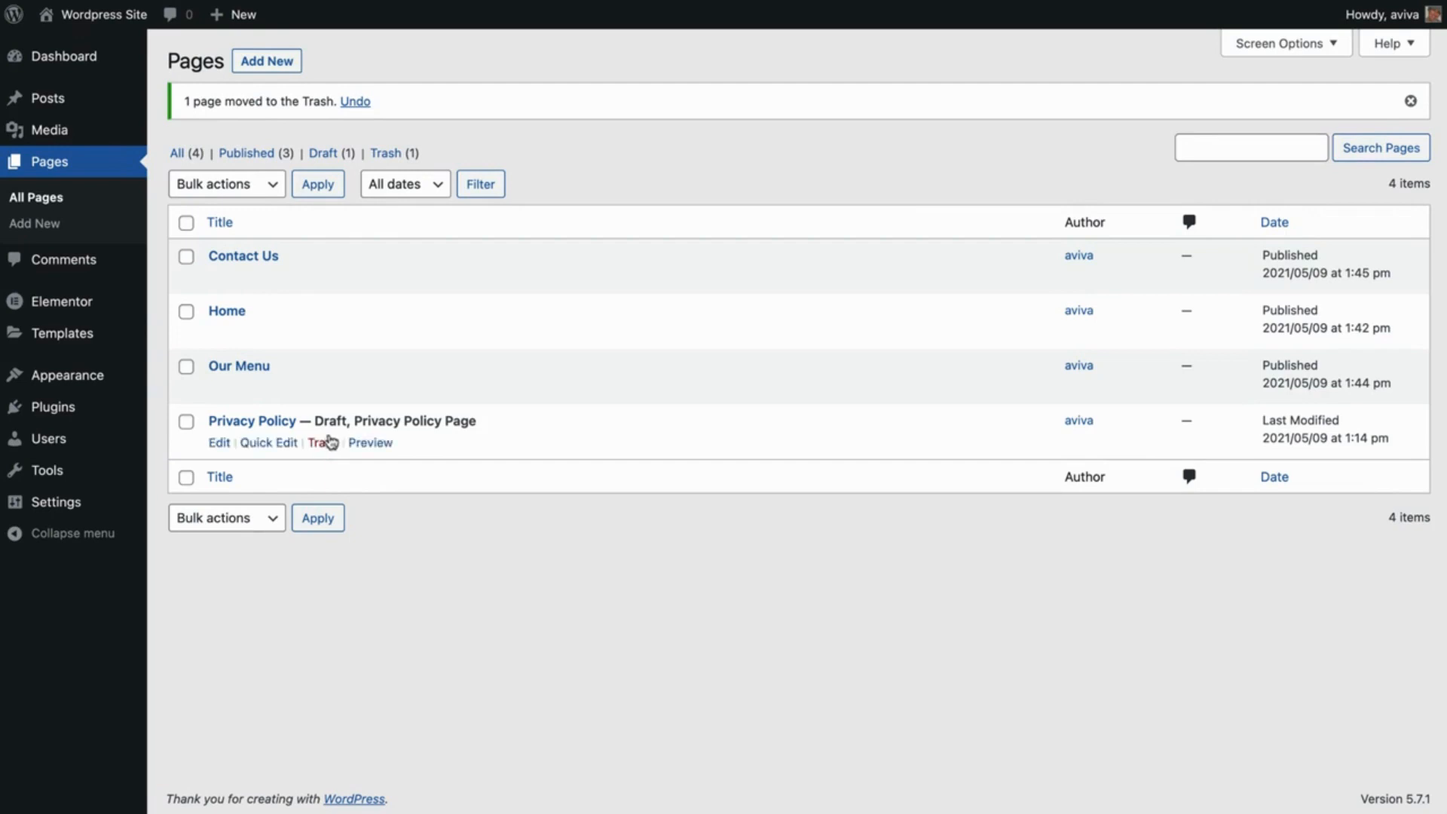
click(330, 443)
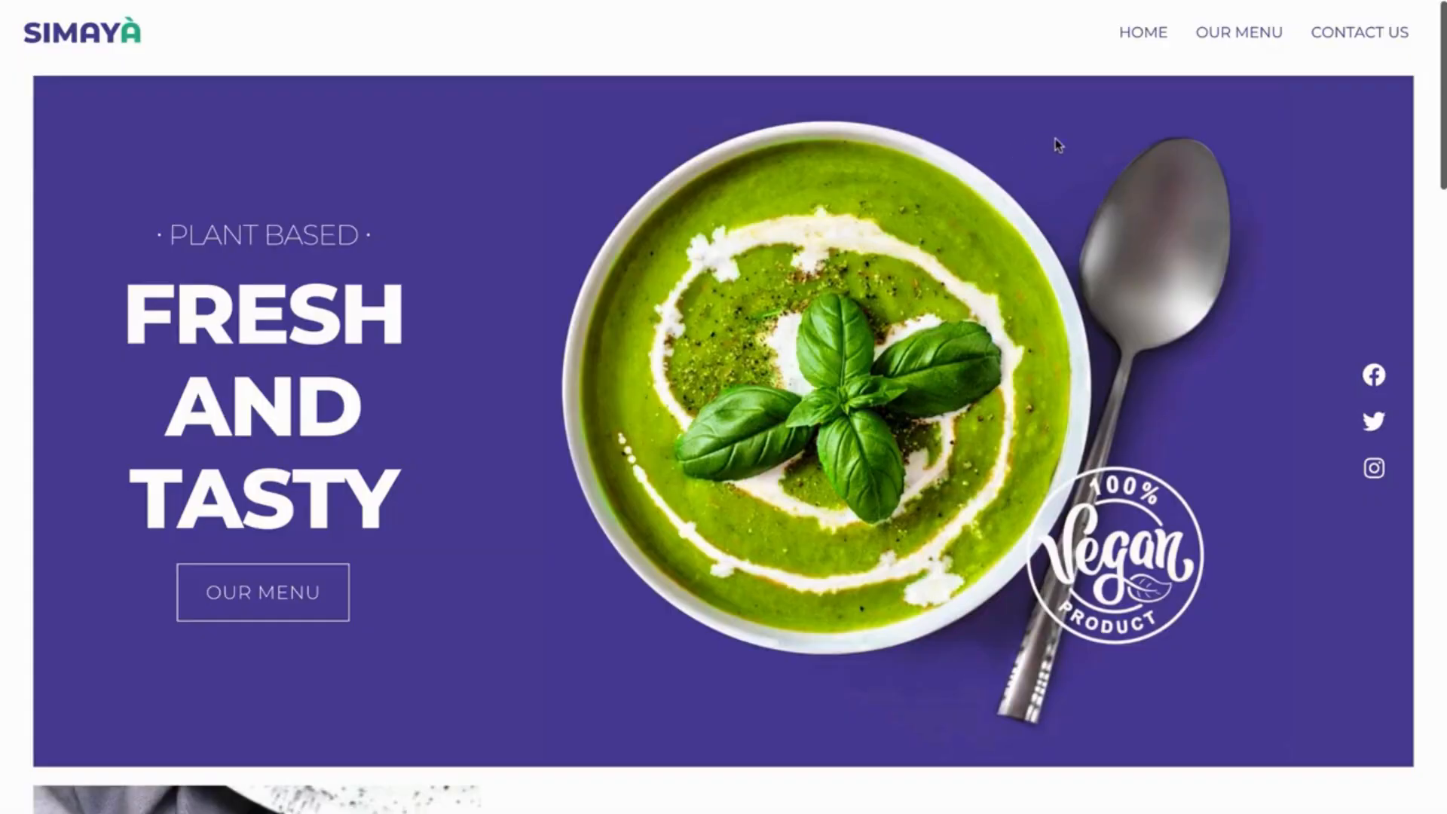
Step: View the Our Menu and Contact Us pages of the finished Simayà example site
click(1248, 38)
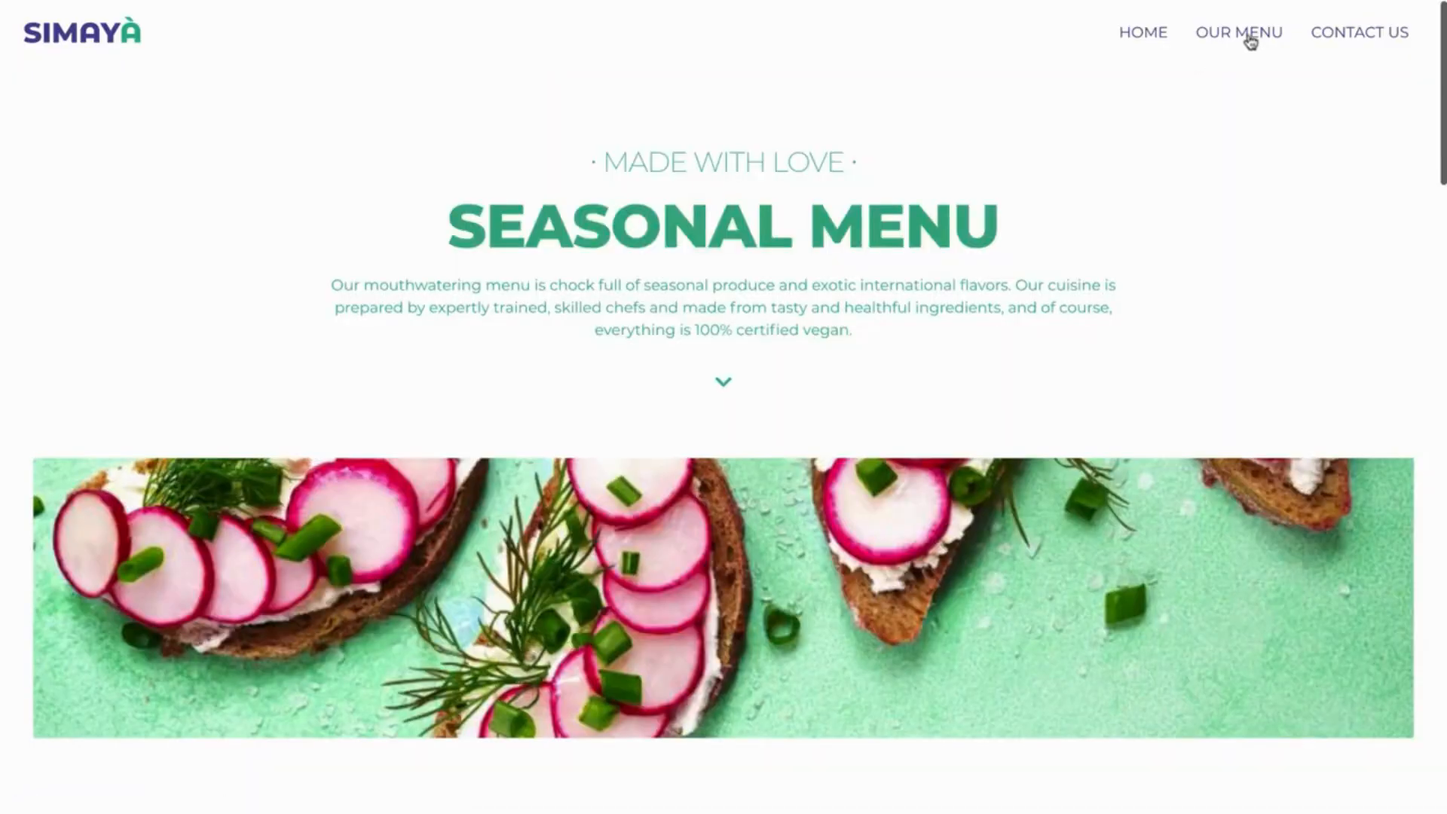
click(1361, 39)
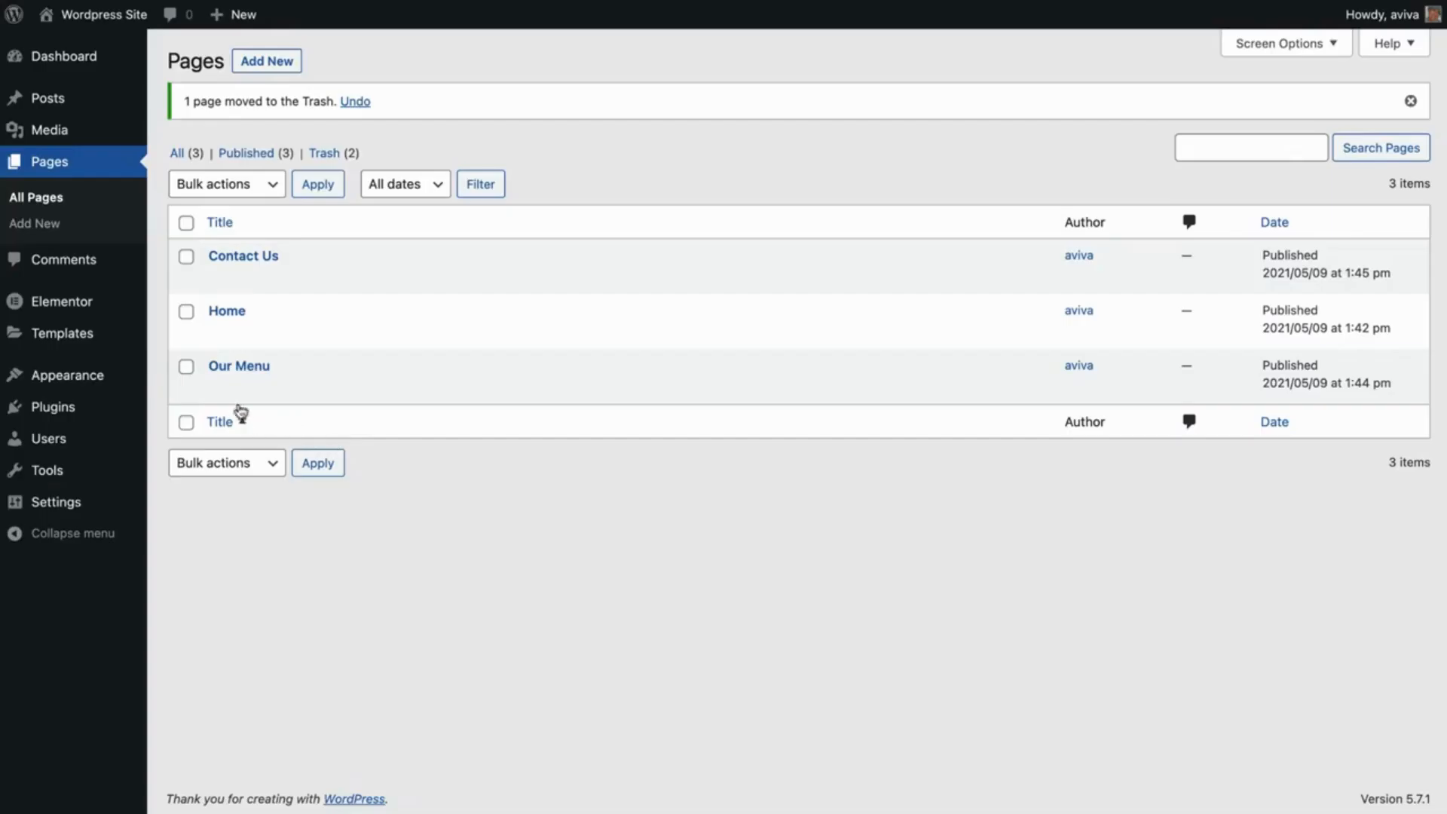
Step: Open the site's menu management and create the first navigation menu with the name "Main Menu"
mouse_move(125, 381)
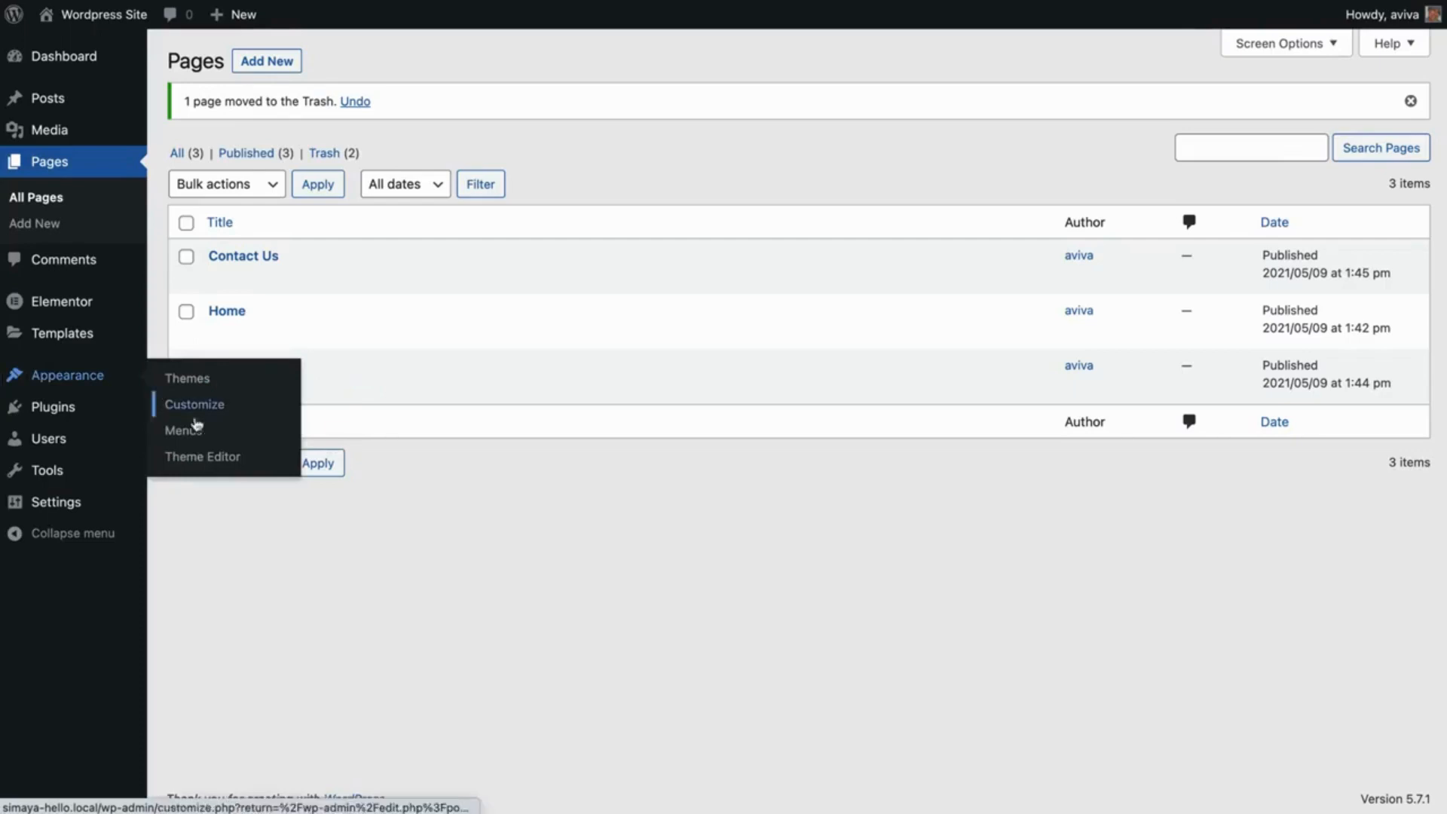
click(222, 436)
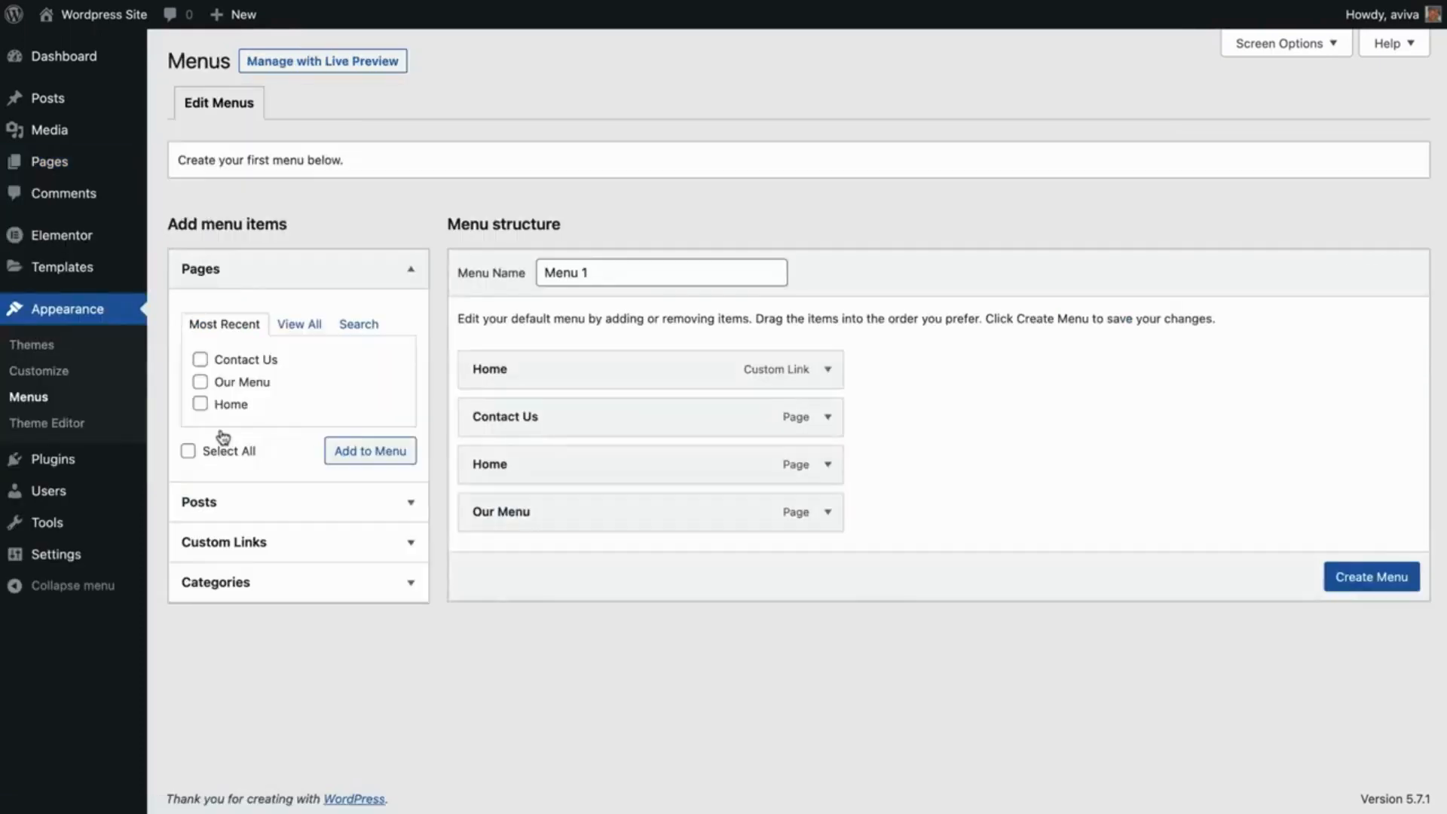
click(667, 274)
triple_click(668, 274)
text(Main )
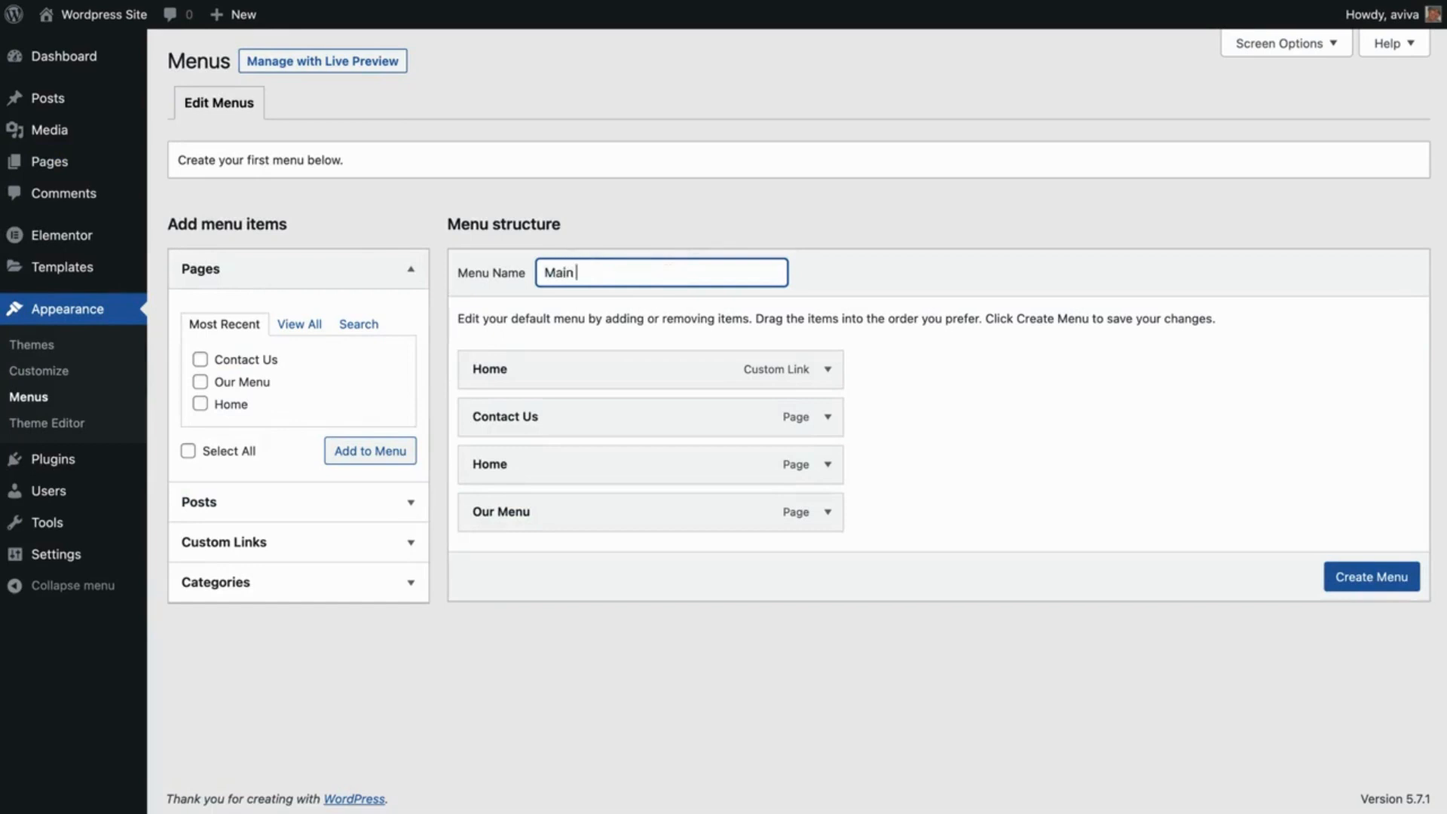
text(Menu)
click(1342, 591)
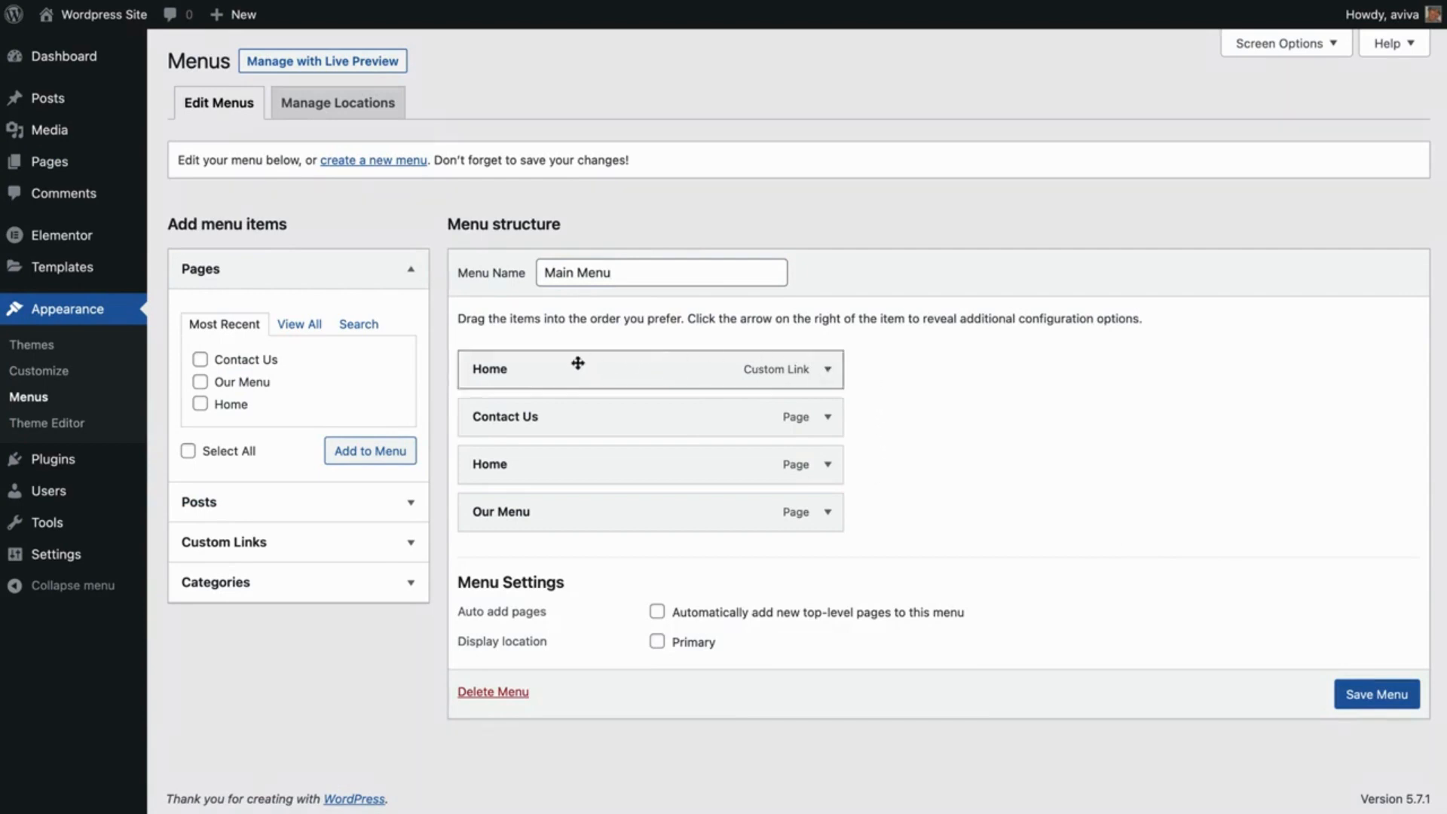
Step: Remove the duplicate Home custom link from the Main Menu structure, leaving no pages marked for adding
click(201, 362)
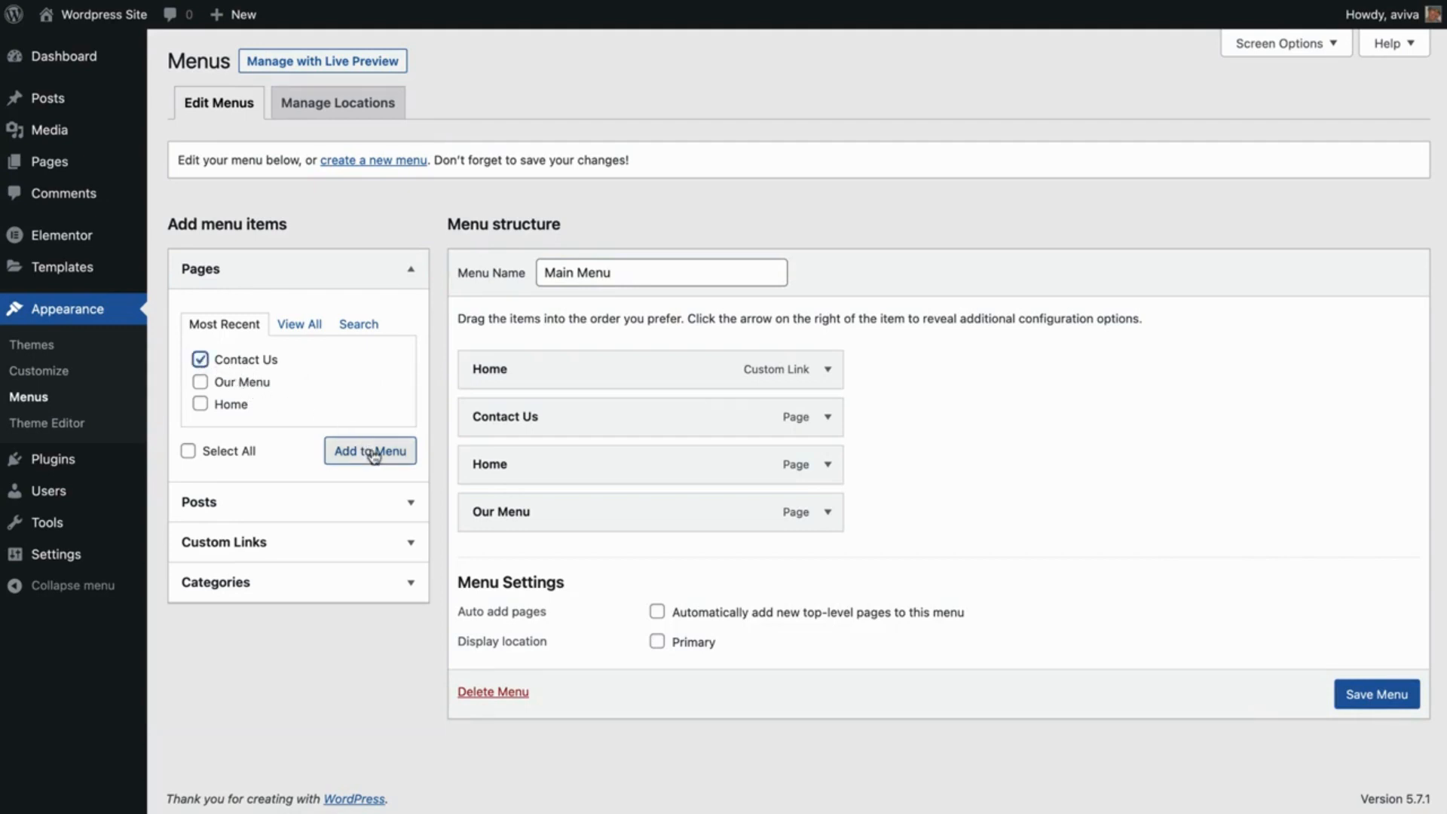
click(201, 361)
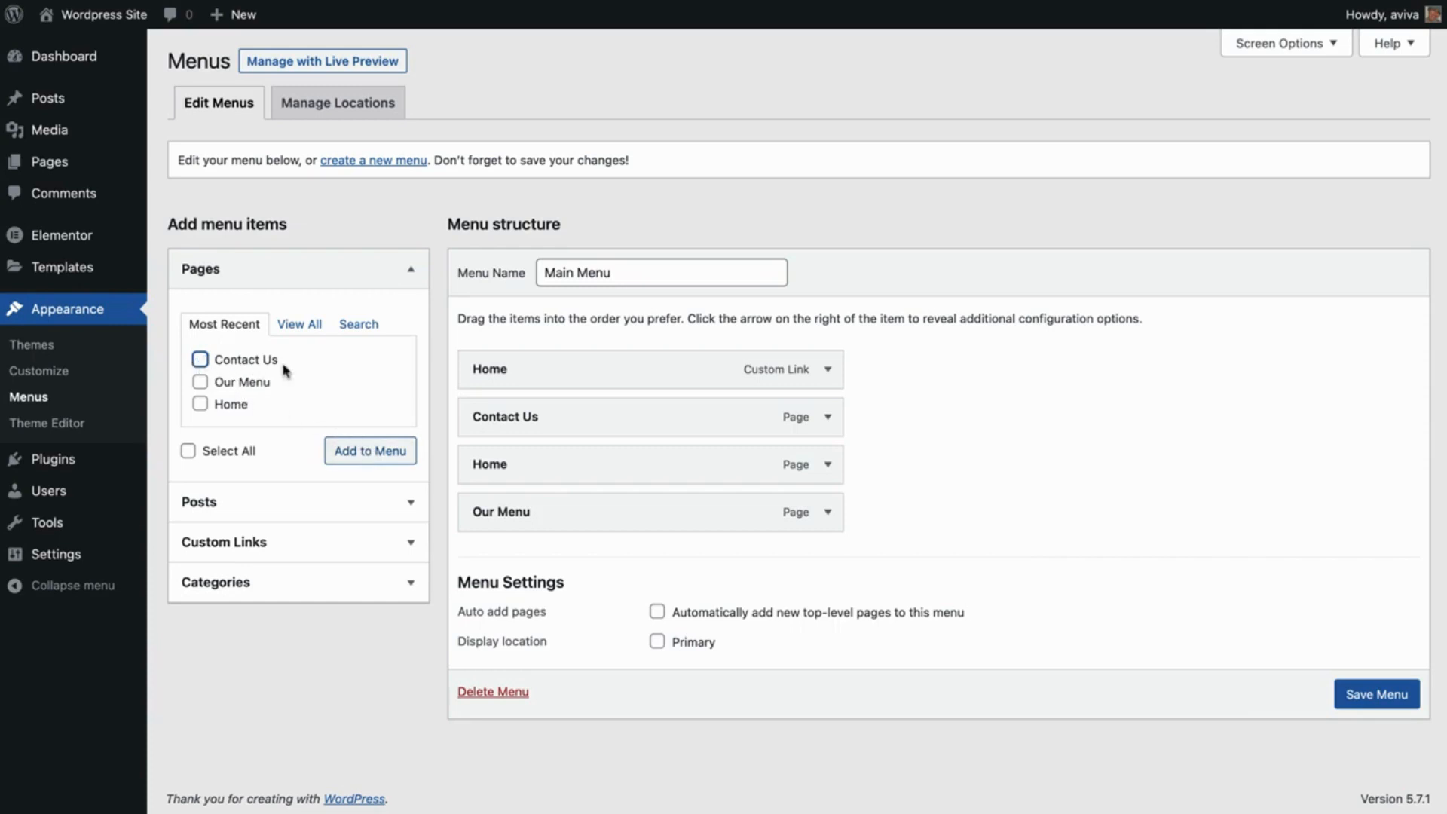
click(827, 372)
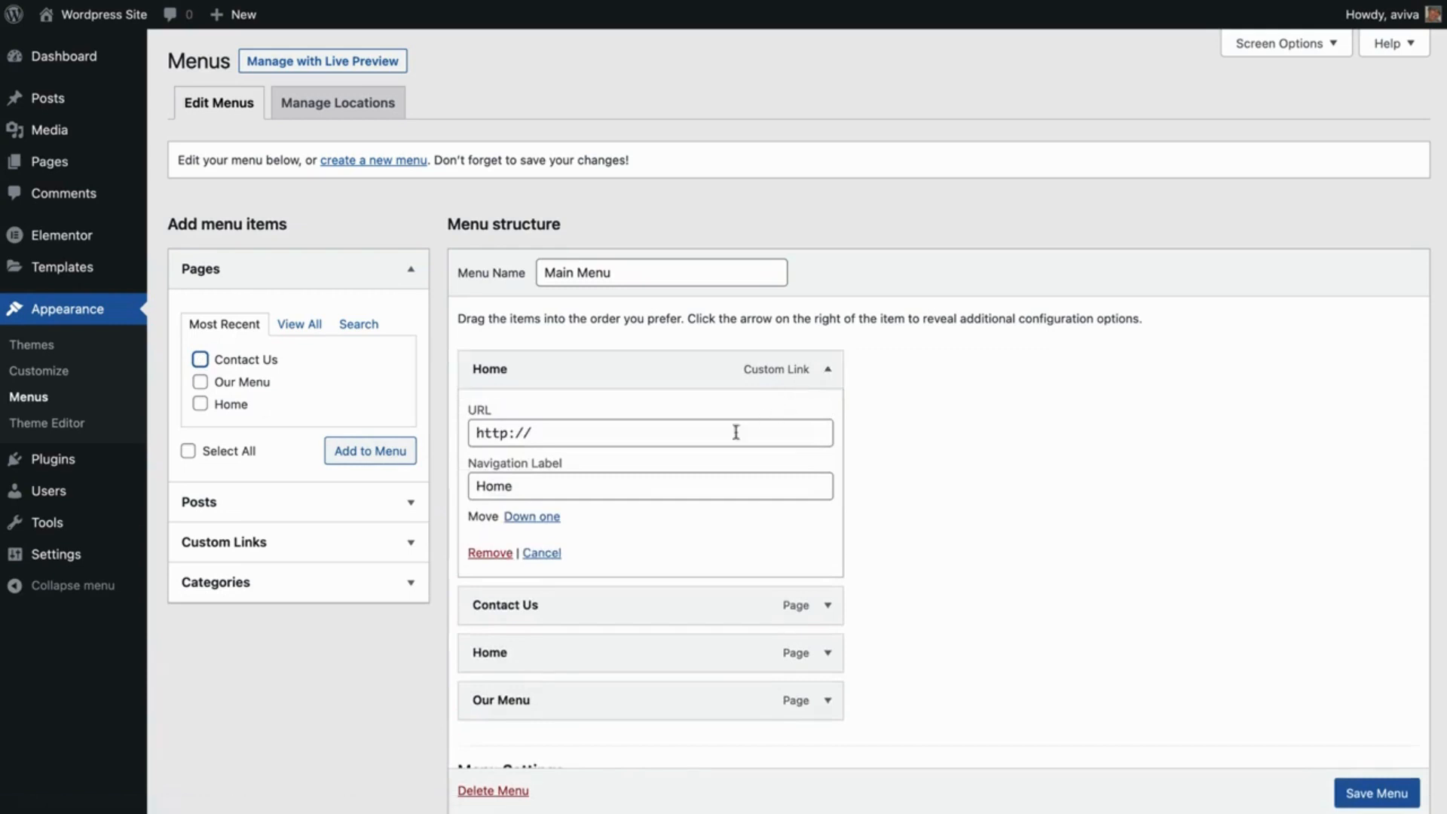
click(491, 554)
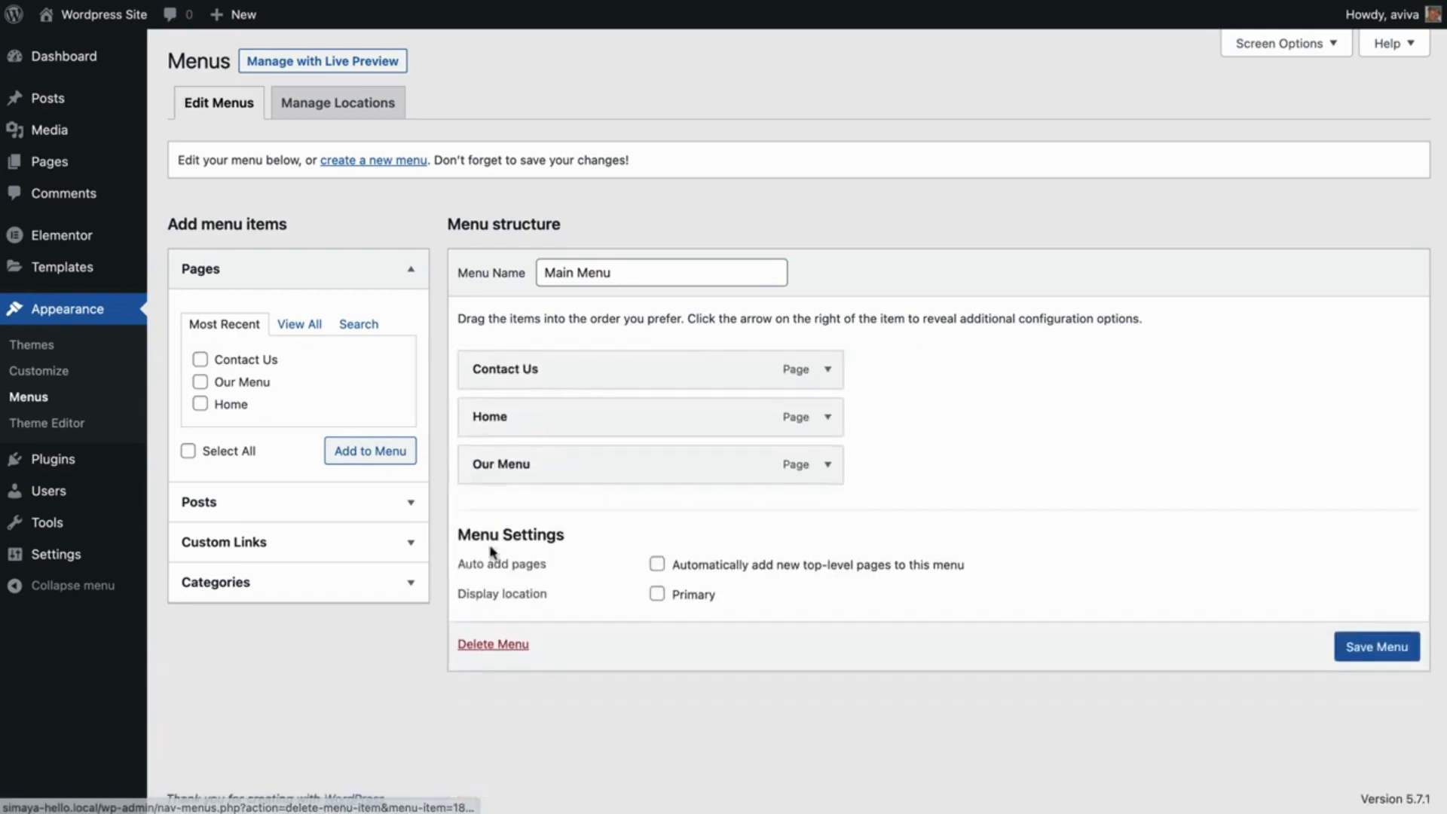
Step: Reorder the menu items to Home, Our Menu, Contact Us and save the menu
drag(517, 431, 507, 371)
drag(510, 462, 498, 411)
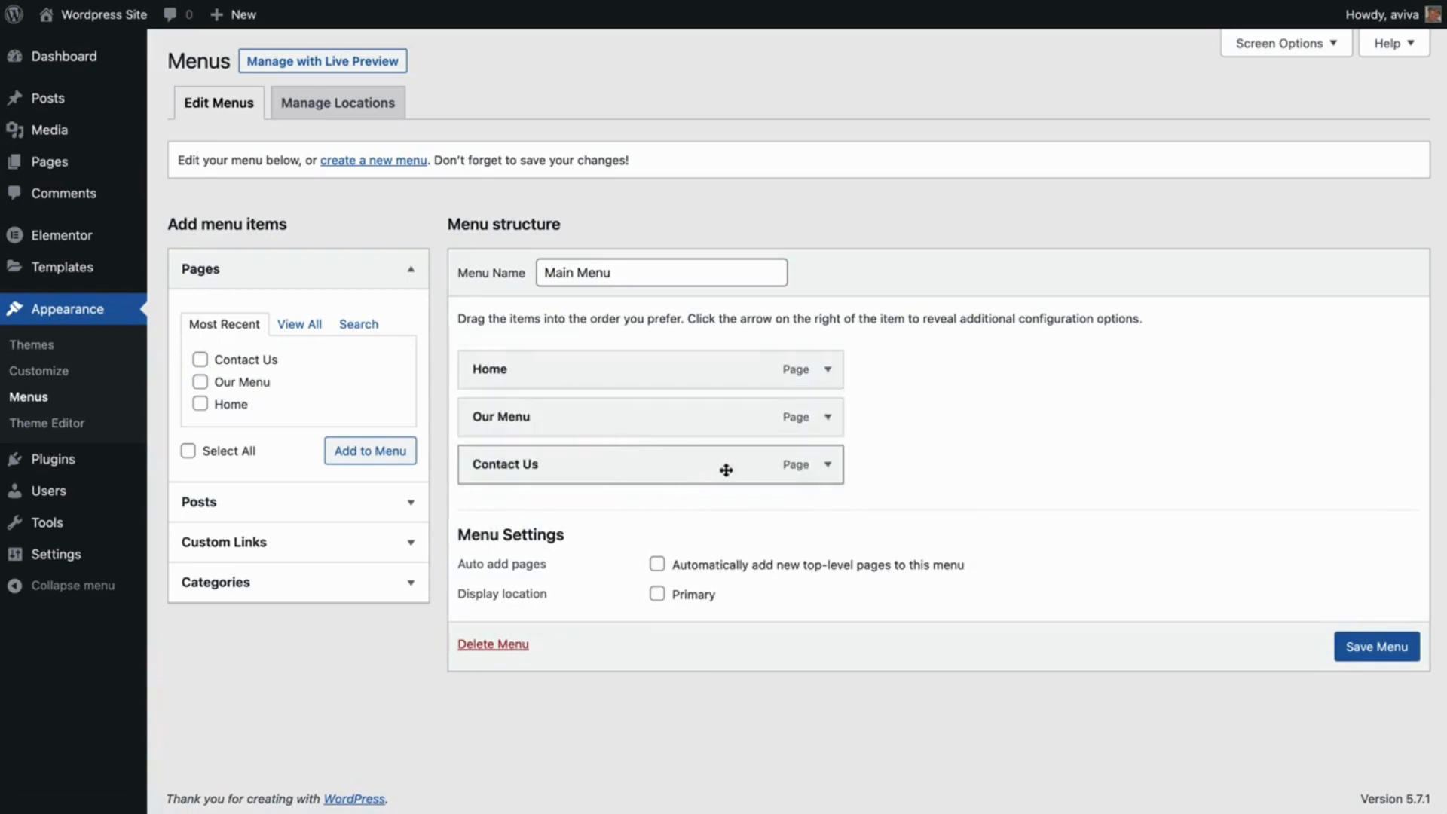
click(1375, 648)
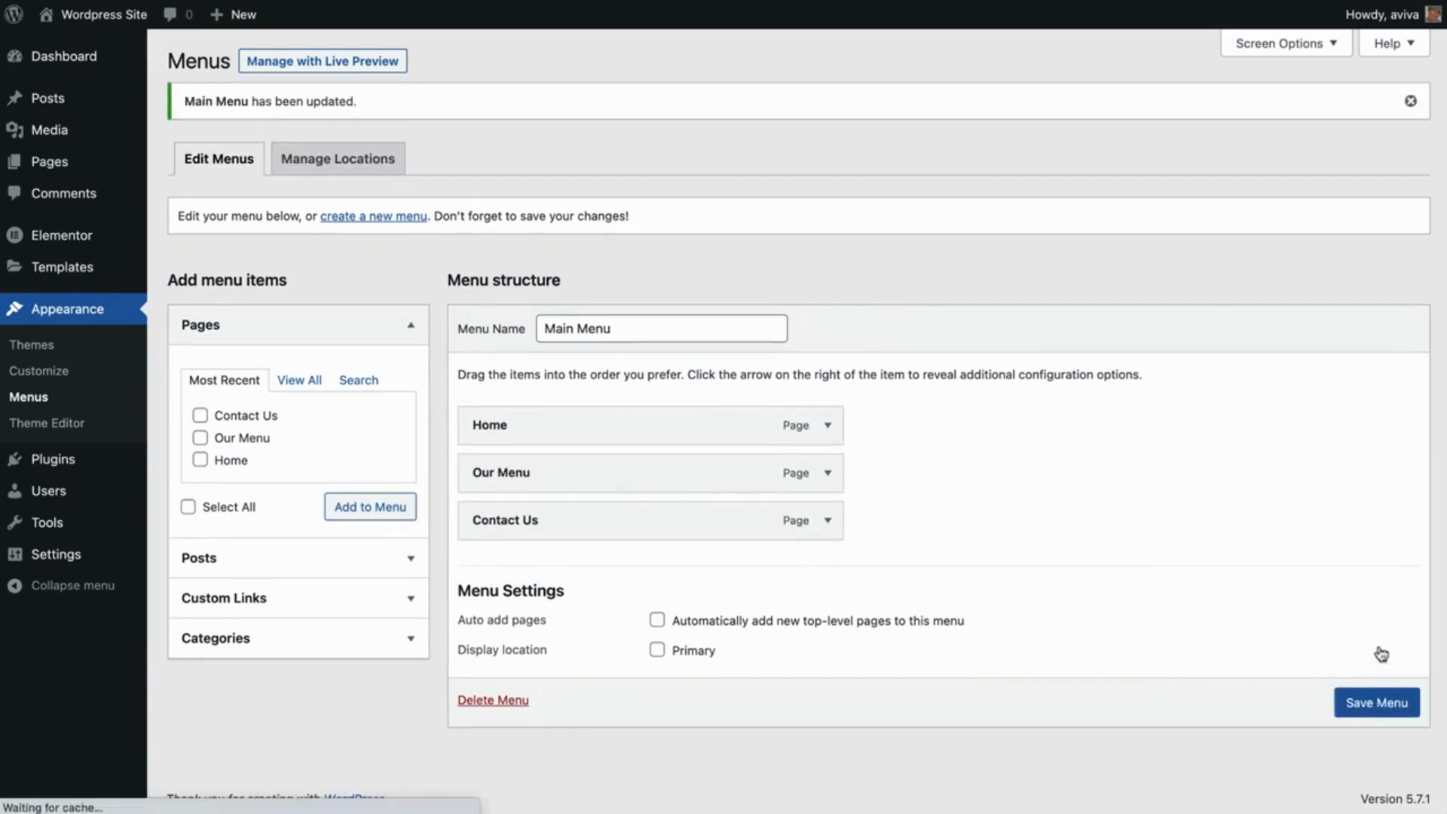